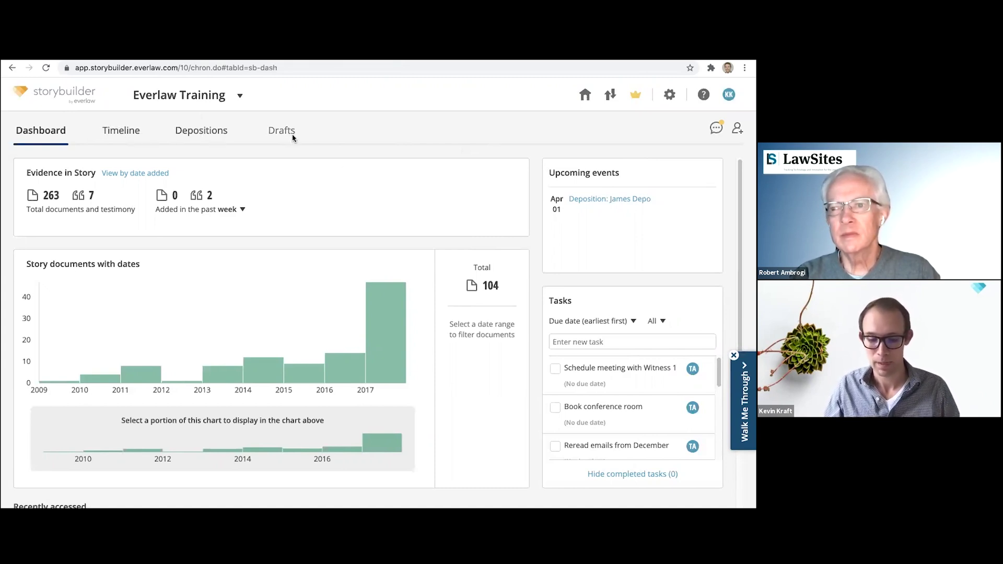
- Add a 'review doc' task and mark the Analyze document task complete
{"action": "scroll", "coordinate": [347, 167], "scroll_direction": "down", "scroll_amount": 1}
{"action": "scroll", "coordinate": [371, 173], "scroll_direction": "up", "scroll_amount": 1}
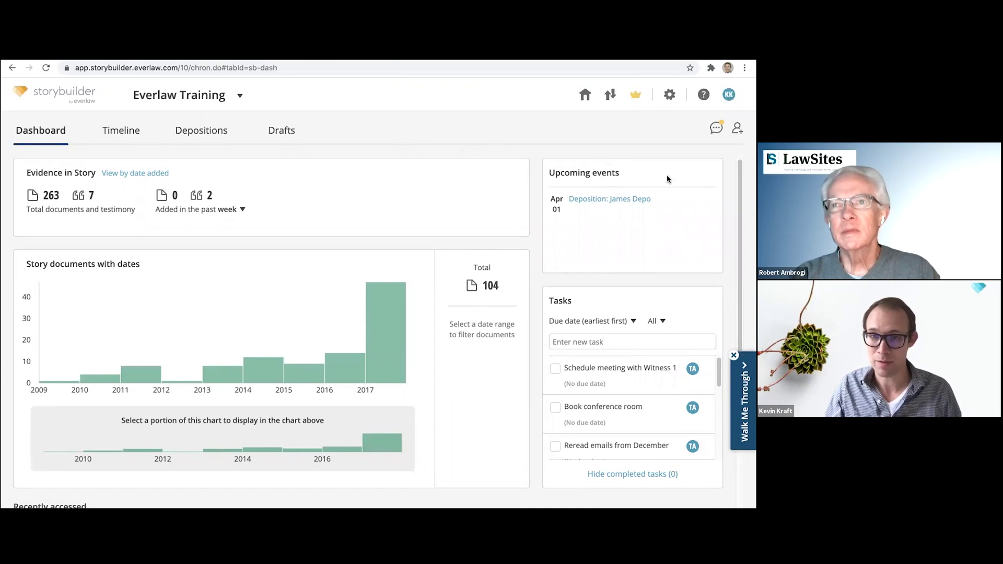
{"action": "scroll", "coordinate": [664, 212], "scroll_direction": "down", "scroll_amount": 2}
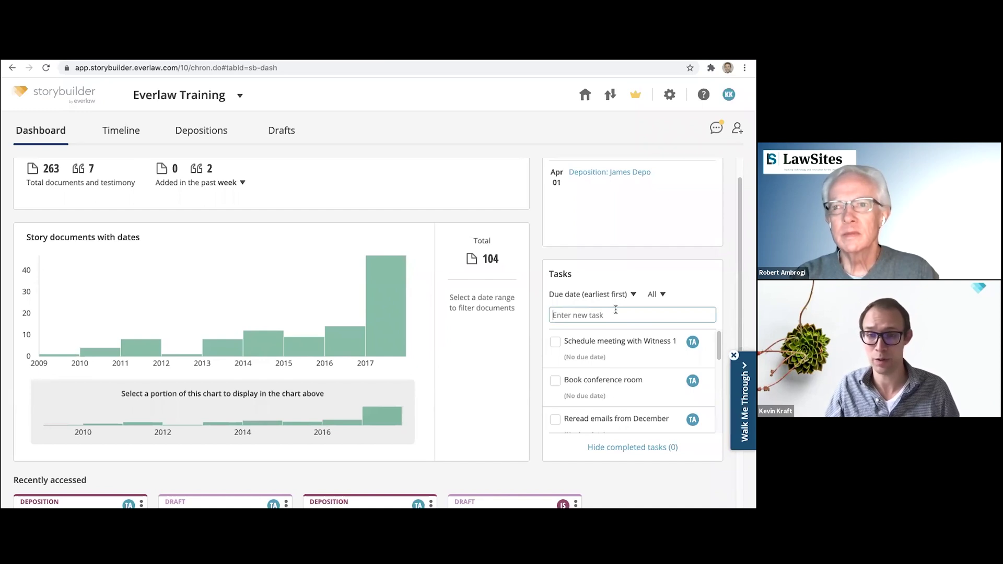
{"action": "type", "text": "review doc"}
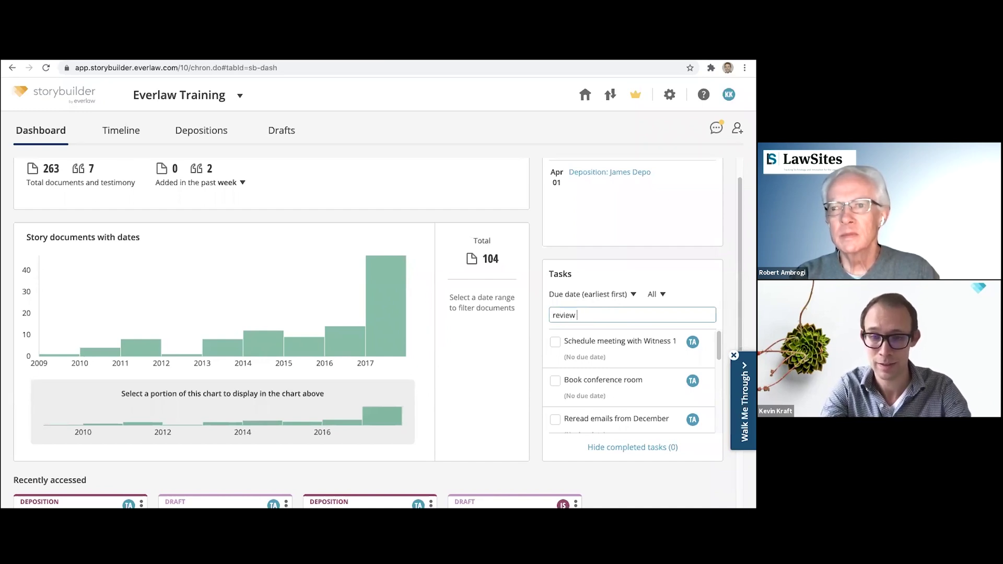
{"action": "key", "text": "Return"}
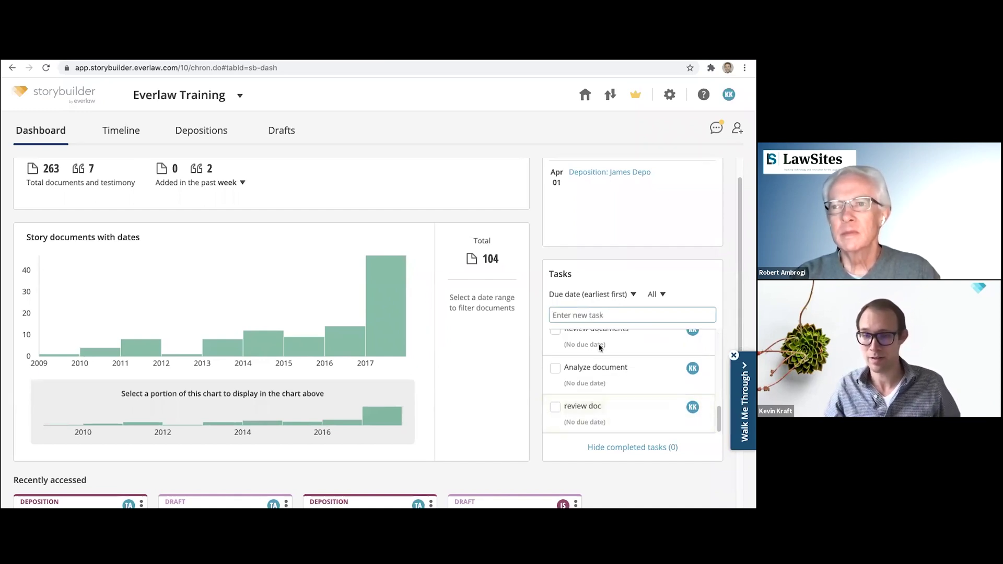
{"action": "left_click", "coordinate": [555, 368]}
- Select documents dated 2016/07/17 to 2017/09/13 on the chart and show them on the timeline
{"action": "scroll", "coordinate": [559, 324], "scroll_direction": "down", "scroll_amount": 1}
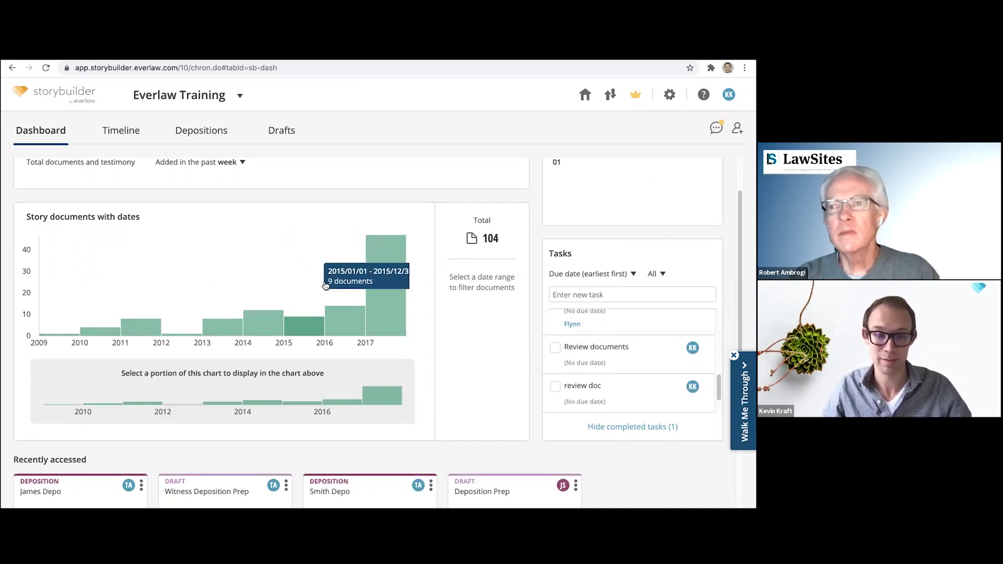
{"action": "left_click_drag", "start_coordinate": [240, 395], "coordinate": [401, 395]}
{"action": "left_click_drag", "start_coordinate": [266, 324], "coordinate": [369, 329]}
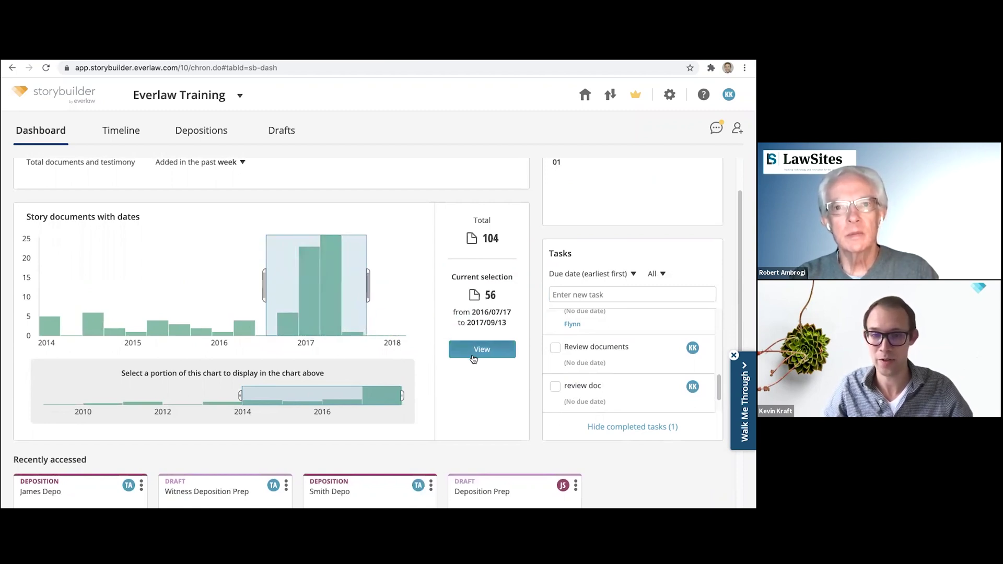
{"action": "mouse_move", "coordinate": [352, 270]}
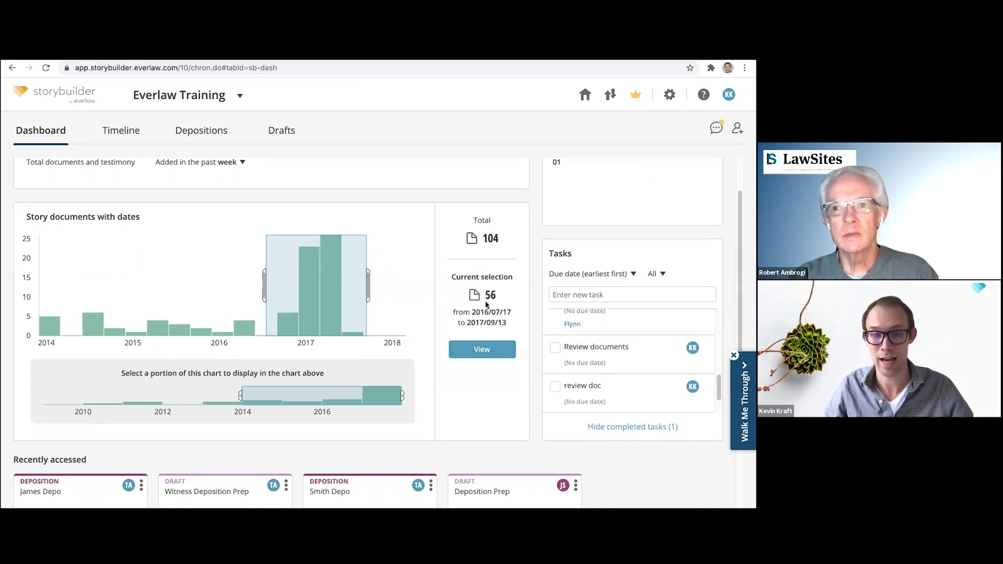
{"action": "left_click", "coordinate": [483, 350]}
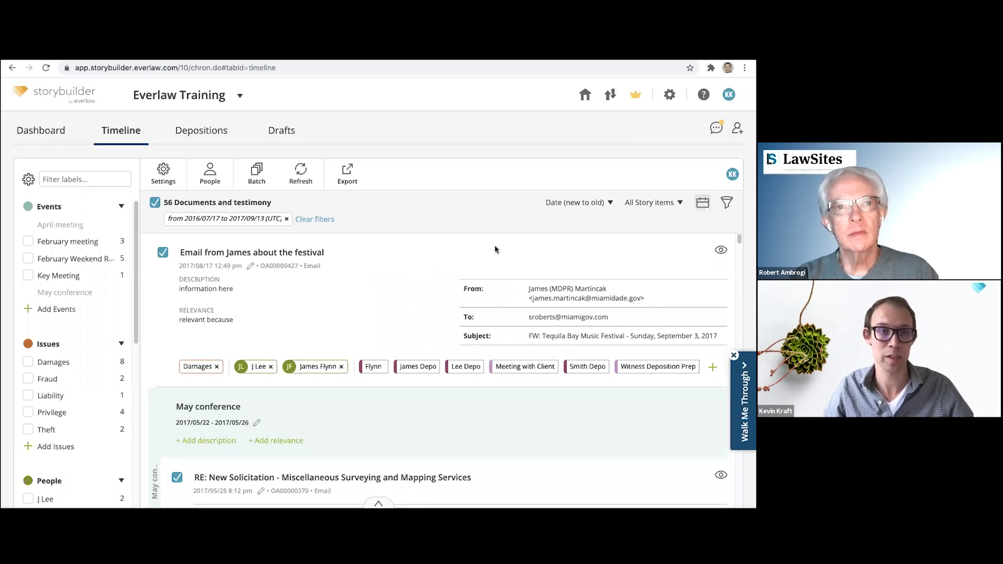
{"action": "scroll", "coordinate": [496, 249], "scroll_direction": "down", "scroll_amount": 1}
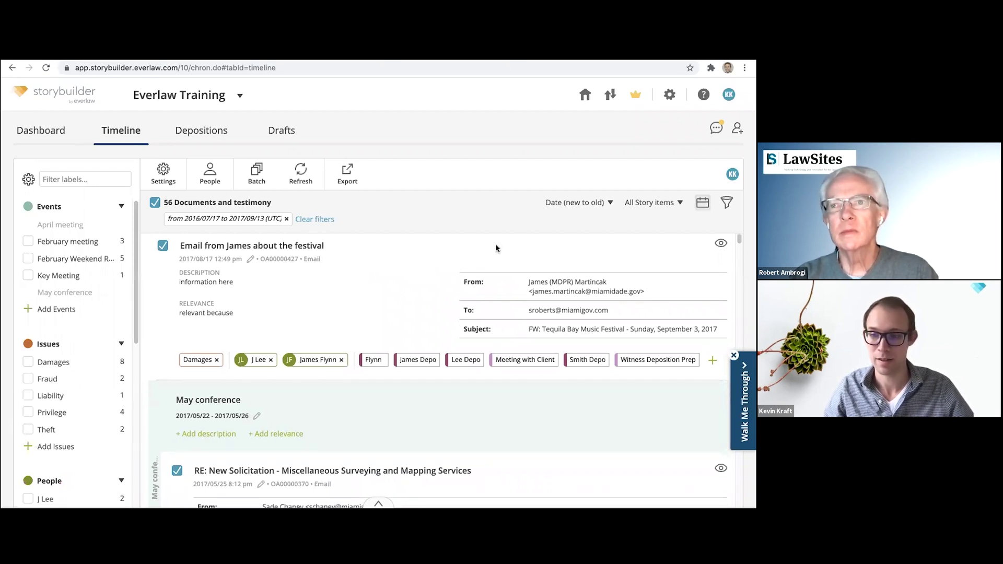
{"action": "scroll", "coordinate": [497, 249], "scroll_direction": "down", "scroll_amount": 1}
{"action": "scroll", "coordinate": [492, 260], "scroll_direction": "down", "scroll_amount": 2}
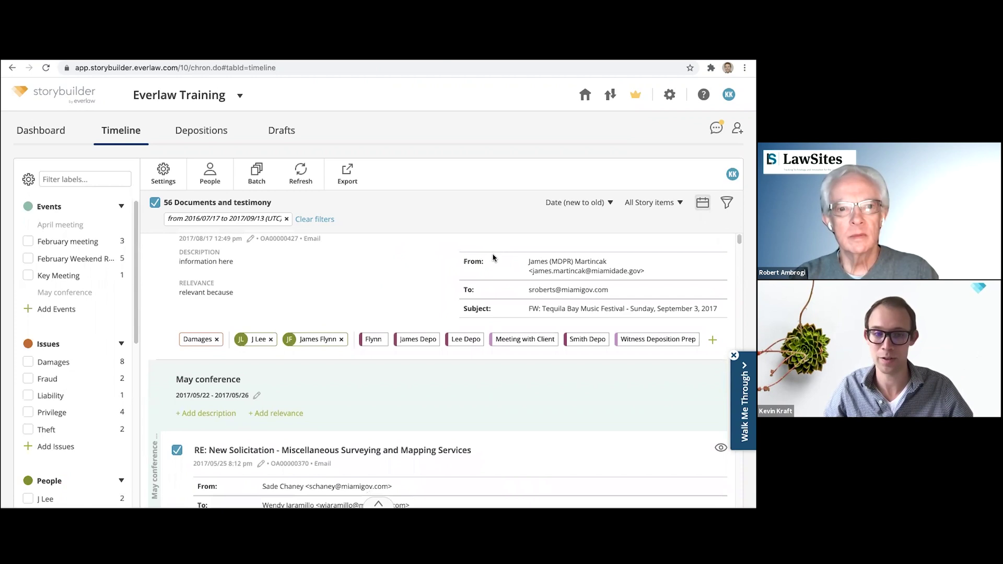
{"action": "scroll", "coordinate": [492, 260], "scroll_direction": "down", "scroll_amount": 5}
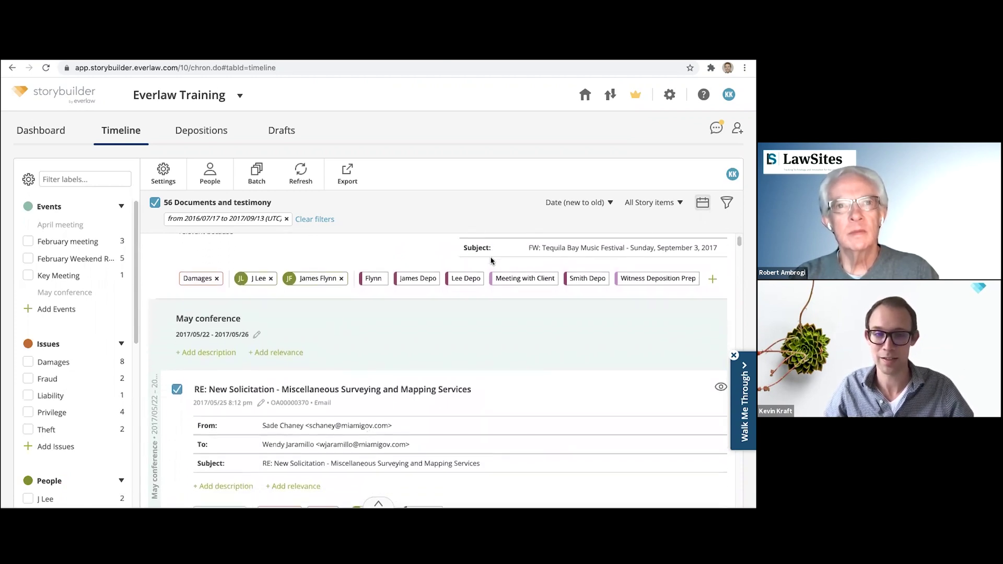
{"action": "scroll", "coordinate": [492, 262], "scroll_direction": "down", "scroll_amount": 3}
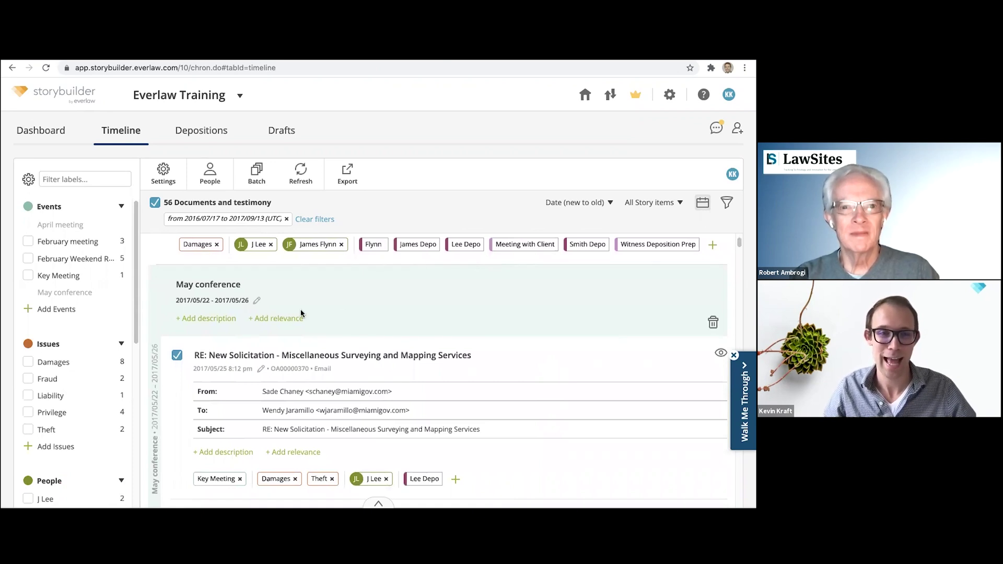
{"action": "scroll", "coordinate": [307, 305], "scroll_direction": "down", "scroll_amount": 3}
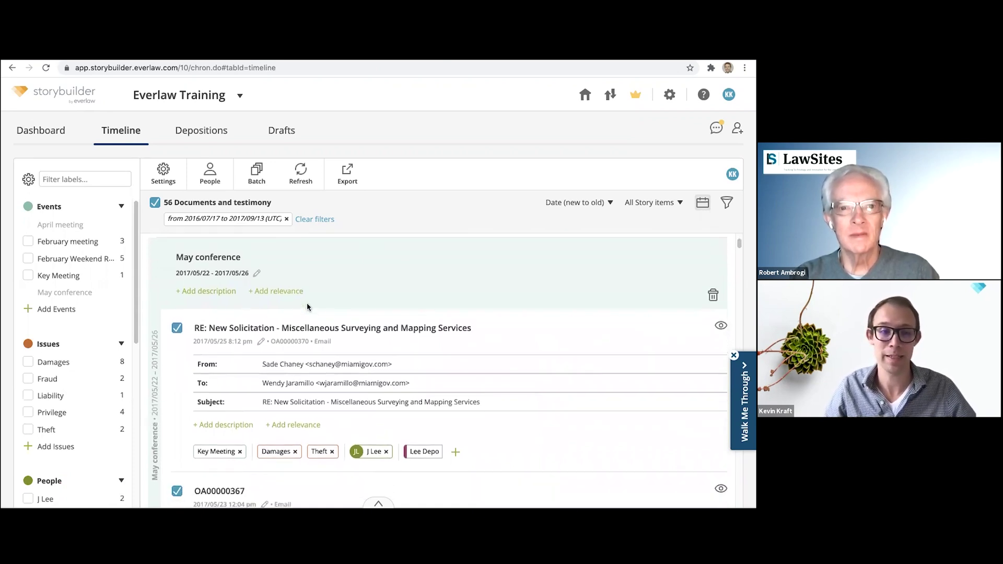
{"action": "scroll", "coordinate": [307, 307], "scroll_direction": "down", "scroll_amount": 5}
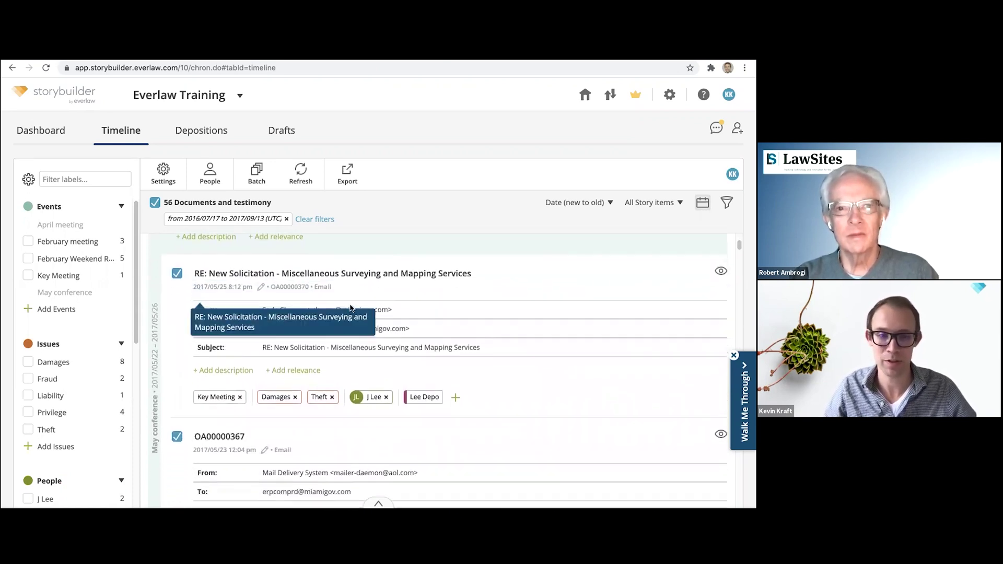
{"action": "scroll", "coordinate": [621, 307], "scroll_direction": "down", "scroll_amount": 5}
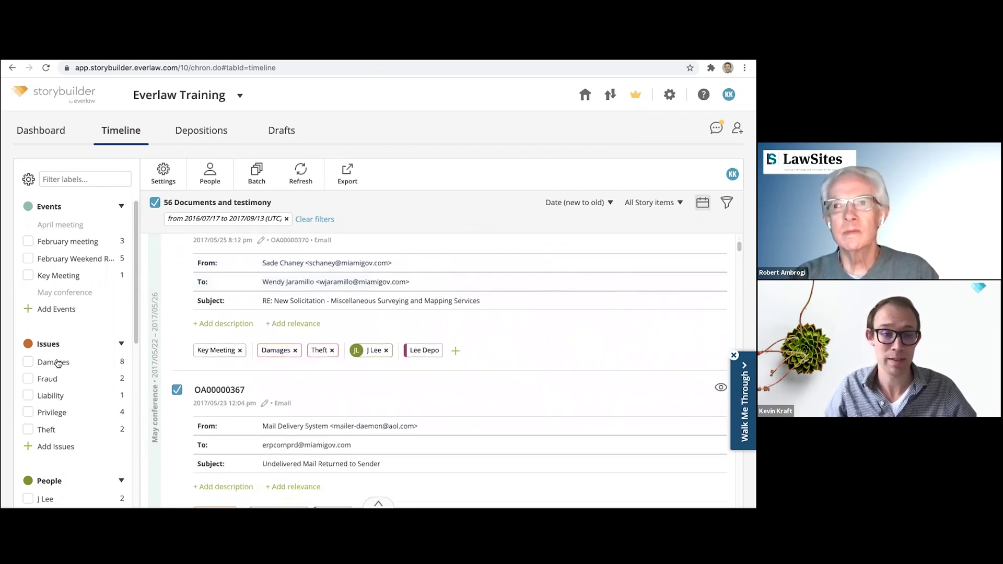
{"action": "left_click", "coordinate": [28, 362]}
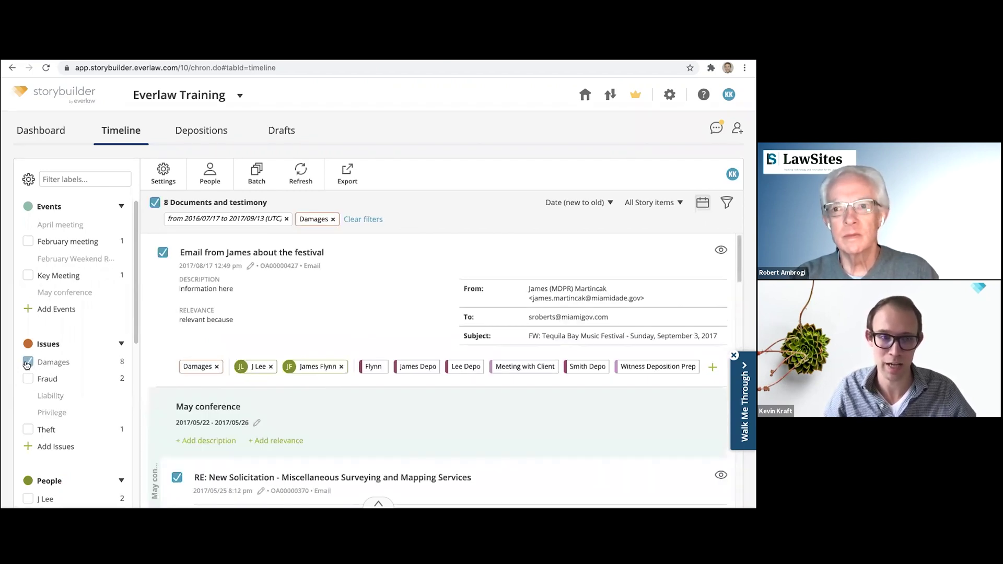
{"action": "left_click", "coordinate": [334, 220]}
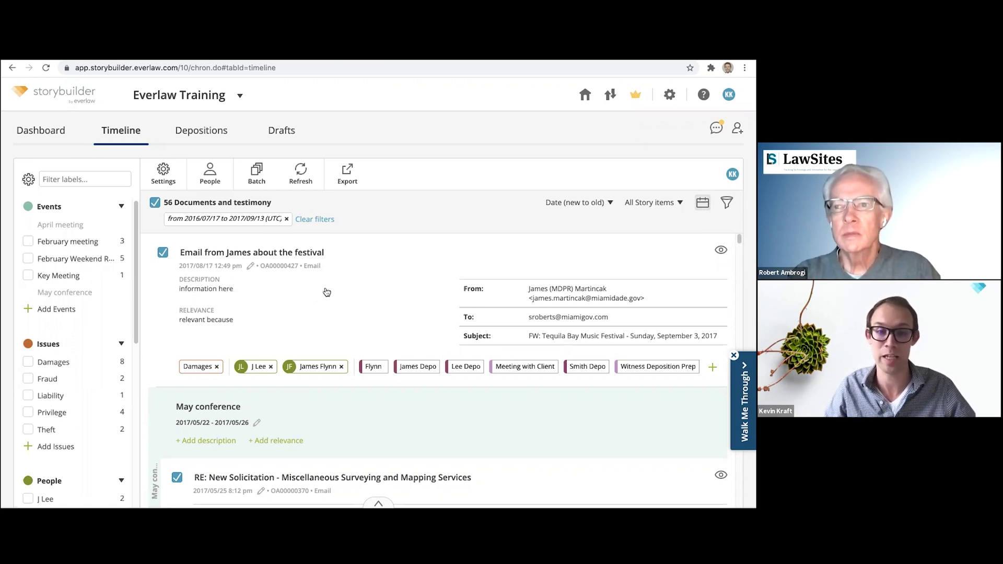
{"action": "scroll", "coordinate": [330, 293], "scroll_direction": "down", "scroll_amount": 1}
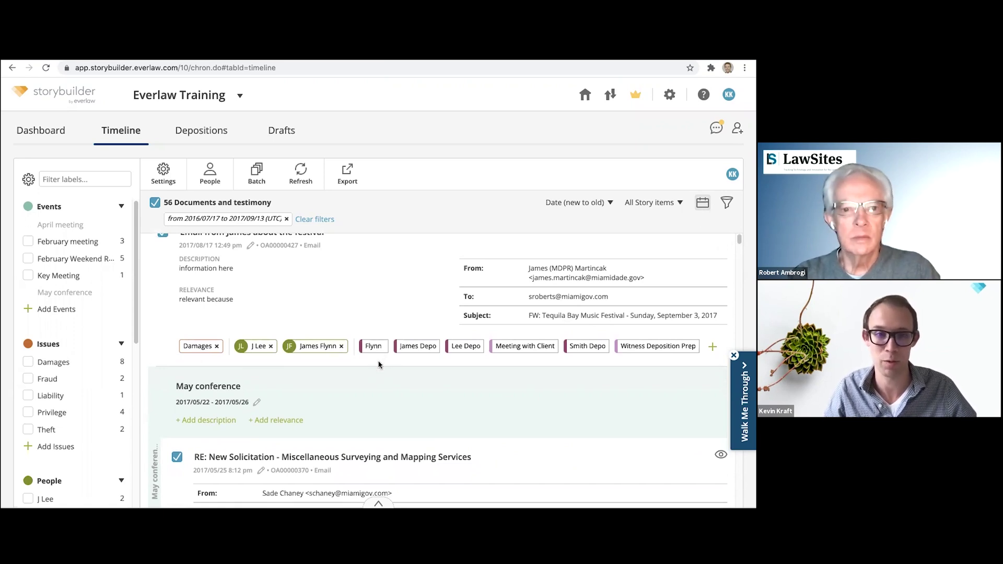
{"action": "scroll", "coordinate": [379, 362], "scroll_direction": "up", "scroll_amount": 1}
{"action": "scroll", "coordinate": [371, 349], "scroll_direction": "down", "scroll_amount": 10}
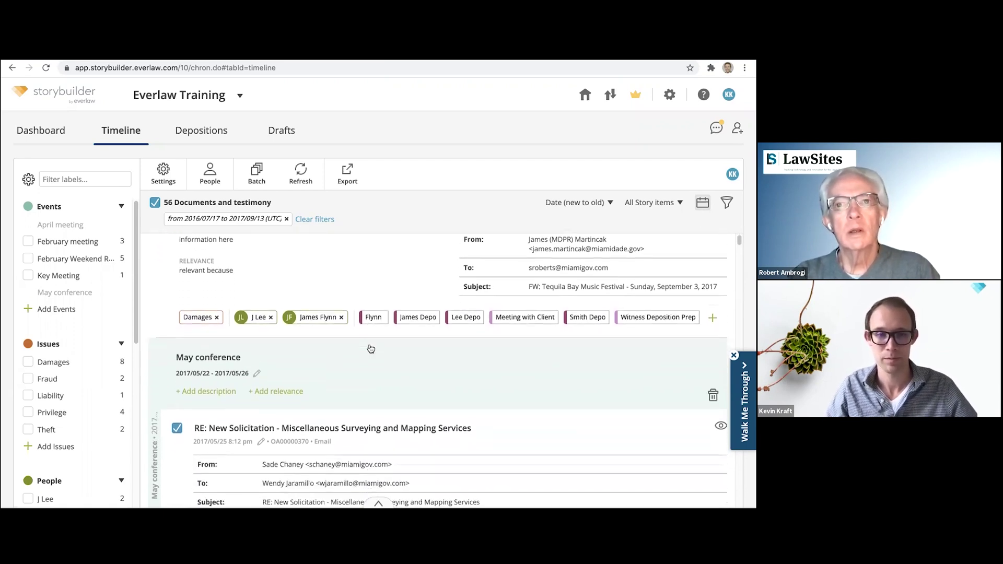
{"action": "scroll", "coordinate": [369, 346], "scroll_direction": "down", "scroll_amount": 10}
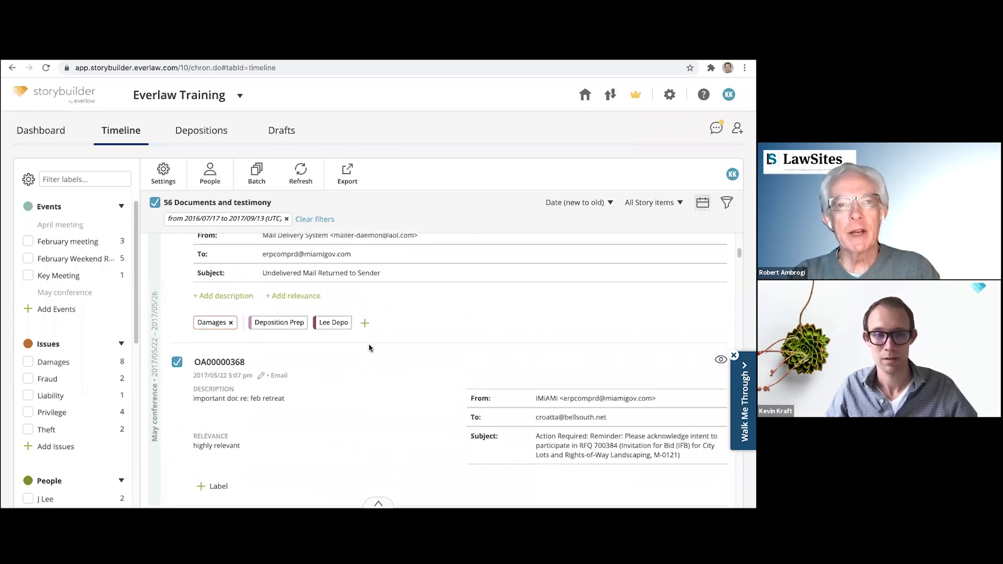
{"action": "scroll", "coordinate": [368, 348], "scroll_direction": "up", "scroll_amount": 20}
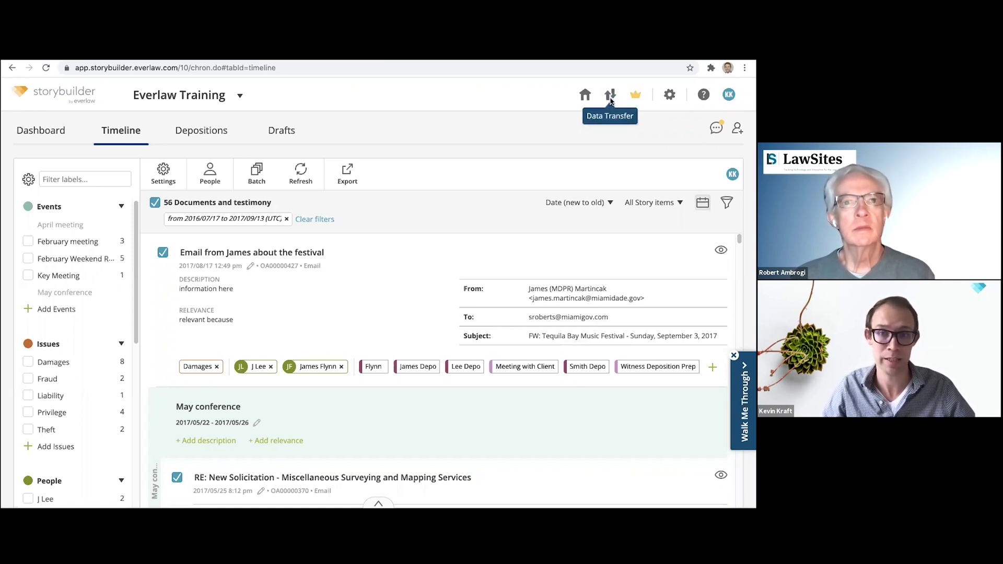
- Start a new Uploads job for PDFs without a load file
{"action": "left_click", "coordinate": [611, 95]}
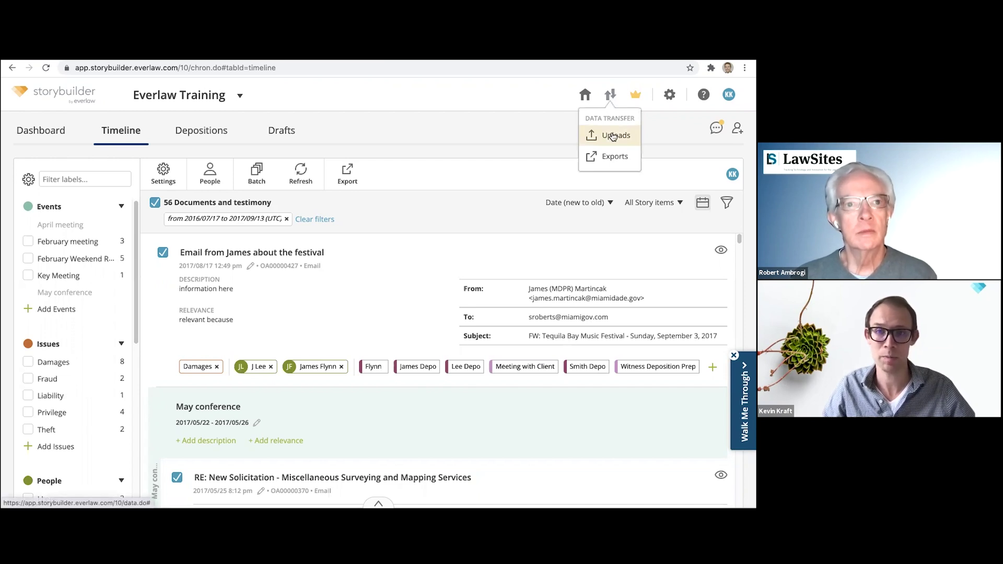
{"action": "left_click", "coordinate": [614, 136]}
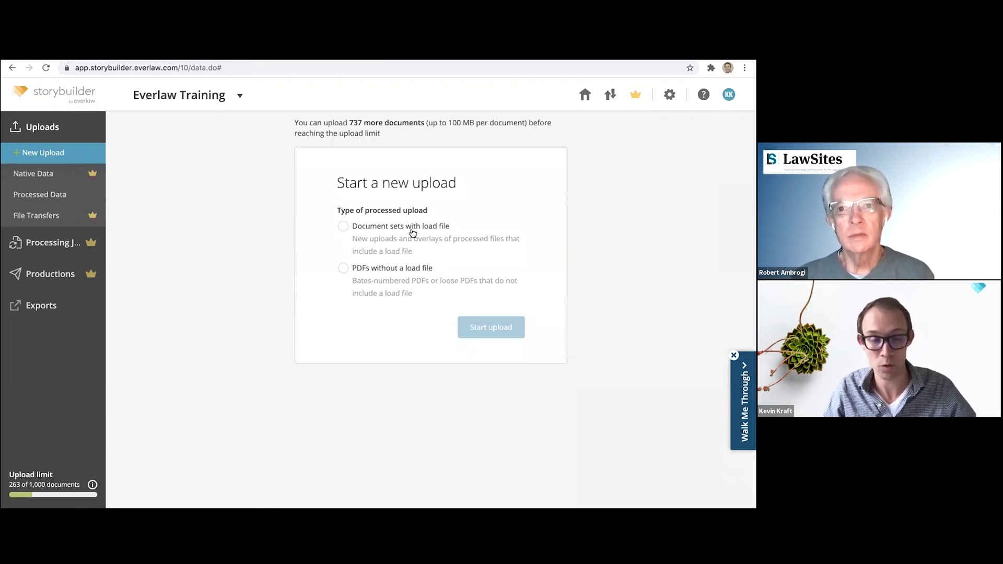
{"action": "left_click", "coordinate": [390, 271]}
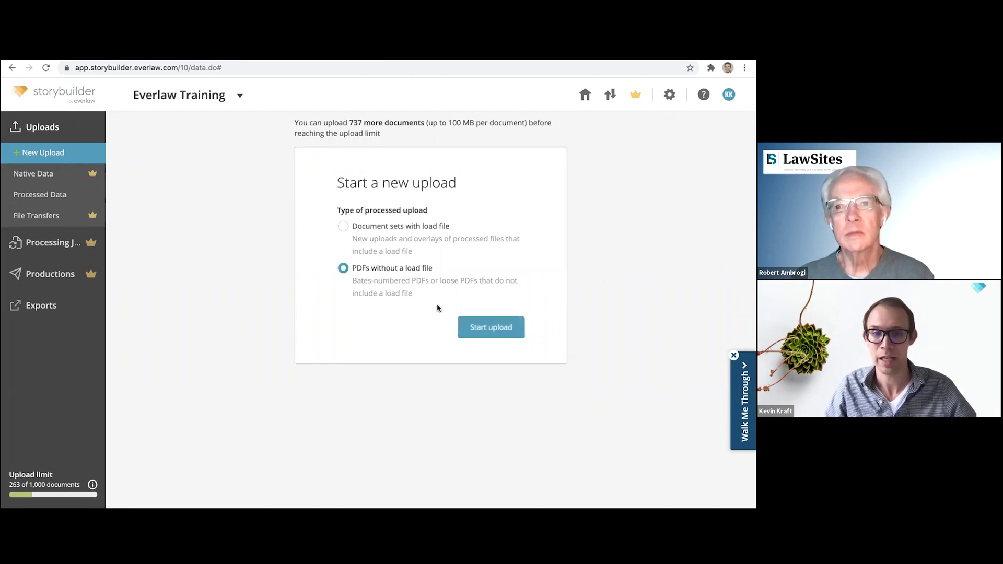
{"action": "left_click", "coordinate": [478, 330]}
- Add the desktop PDFs folder's 38 ENRON files, create the upload, and return to the dashboard
{"action": "key", "text": "F11"}
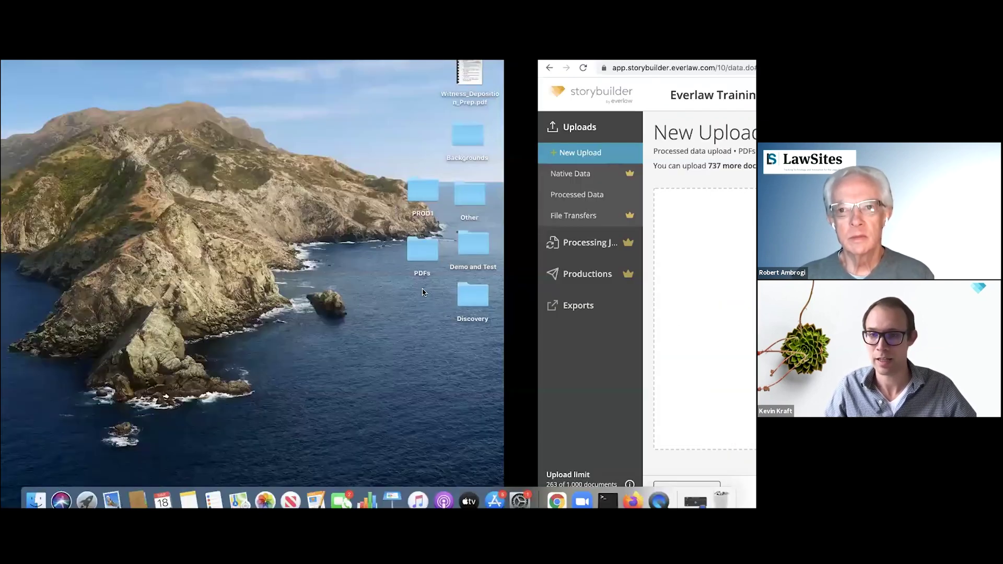
{"action": "left_click_drag", "start_coordinate": [664, 245], "coordinate": [450, 332]}
{"action": "left_click", "coordinate": [439, 335]}
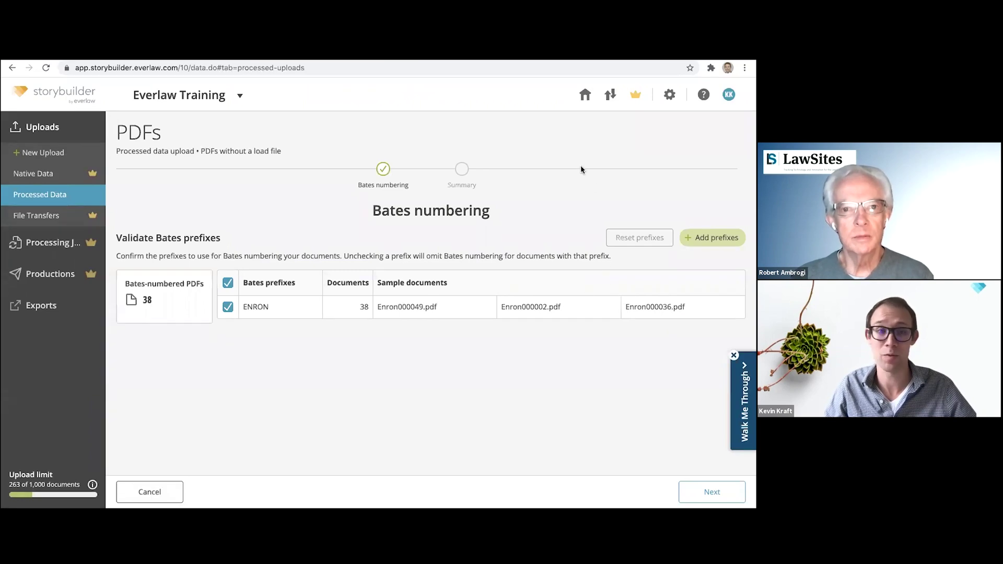
{"action": "left_click", "coordinate": [585, 96]}
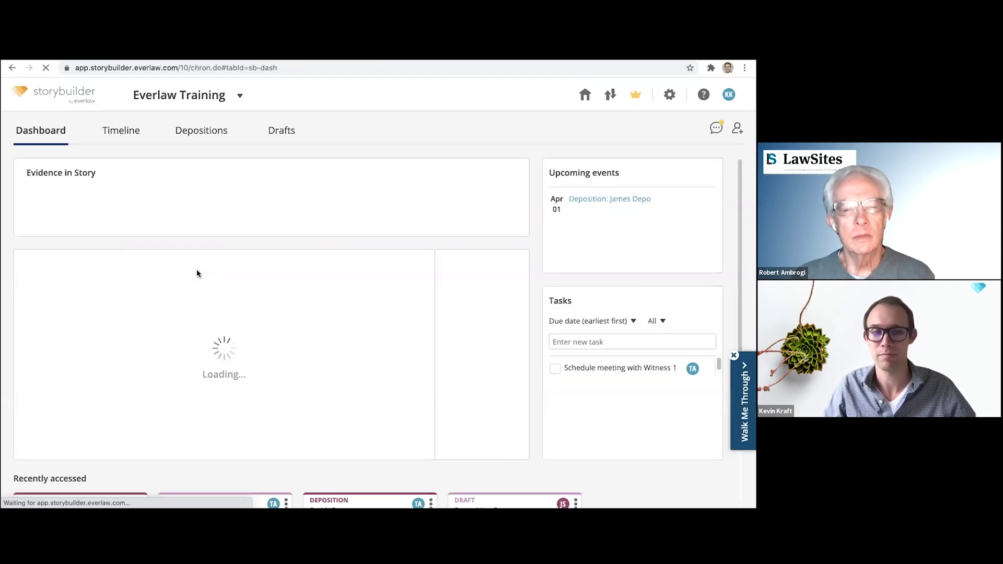
- Open the story timeline and find OA00000368, leaving its date unchanged
{"action": "left_click", "coordinate": [121, 130]}
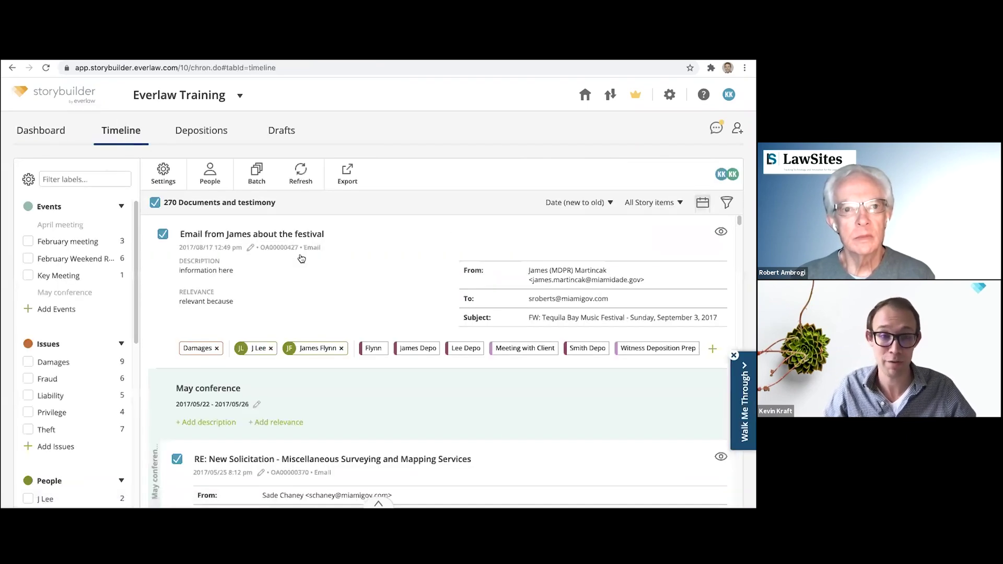
{"action": "scroll", "coordinate": [356, 311], "scroll_direction": "down", "scroll_amount": 8}
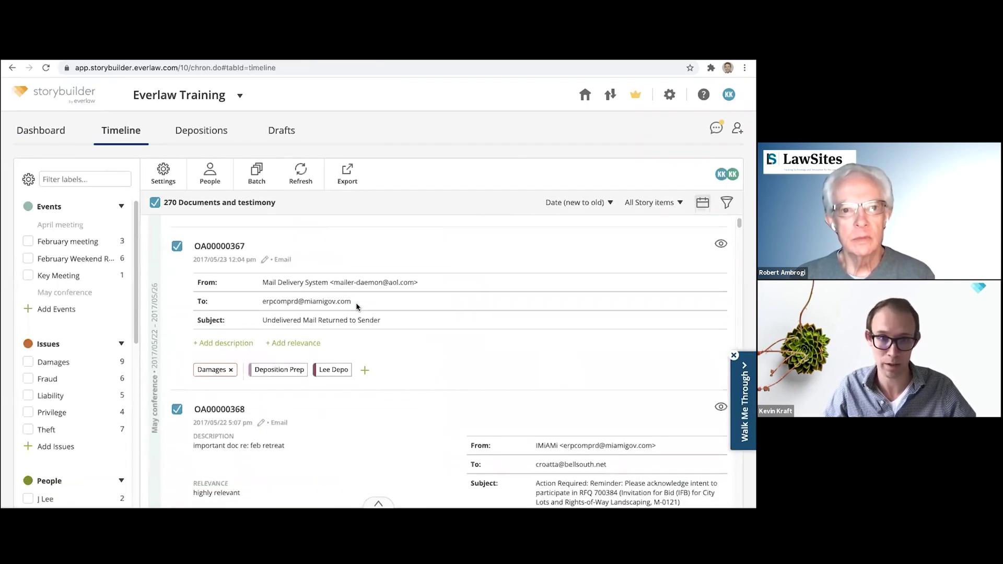
{"action": "scroll", "coordinate": [355, 303], "scroll_direction": "down", "scroll_amount": 1}
{"action": "left_click", "coordinate": [262, 387]}
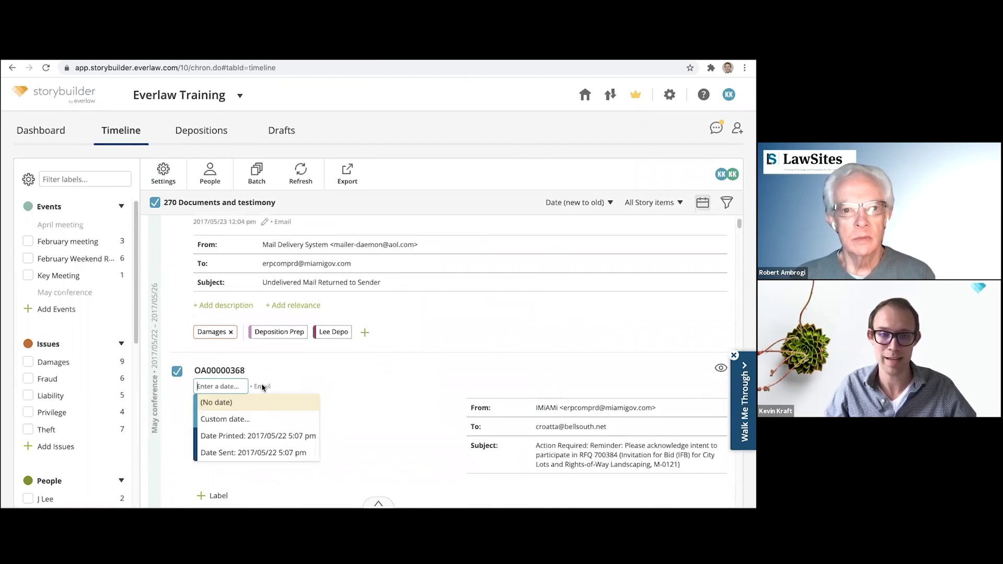
{"action": "left_click", "coordinate": [362, 379]}
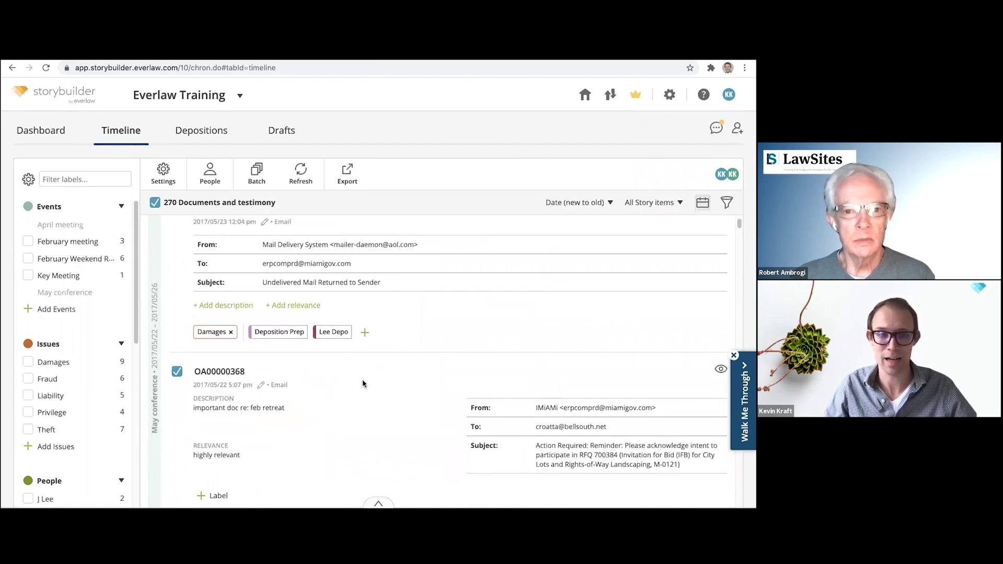
{"action": "scroll", "coordinate": [362, 379], "scroll_direction": "down", "scroll_amount": 2}
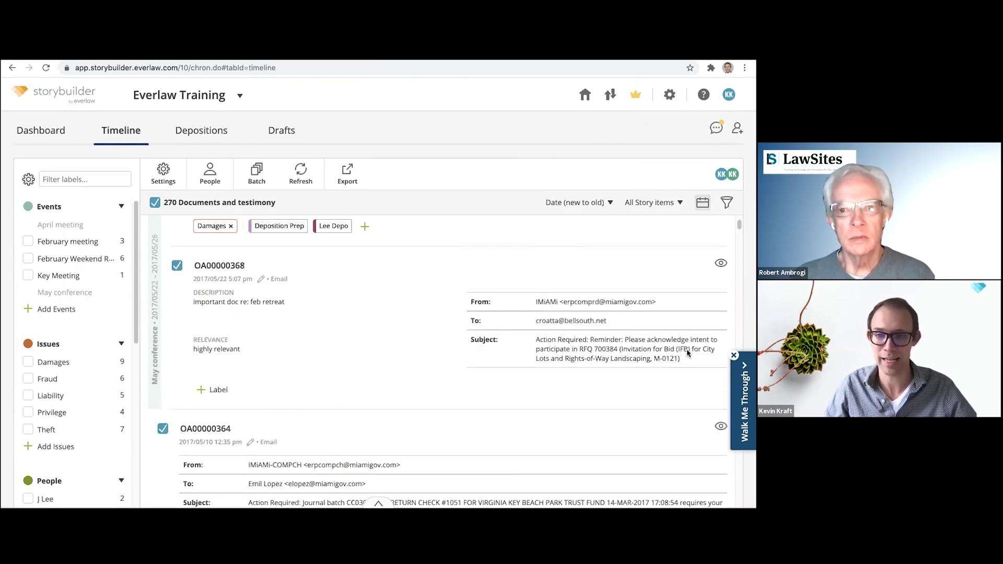
- Append 'gt' to OA00000368's description and save it
{"action": "left_click", "coordinate": [722, 265]}
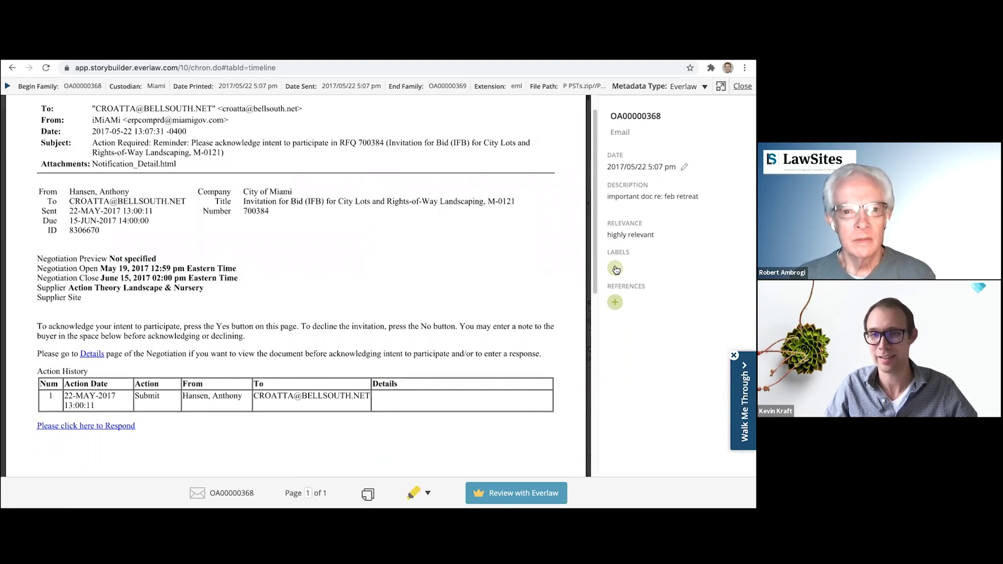
{"action": "left_click", "coordinate": [658, 199]}
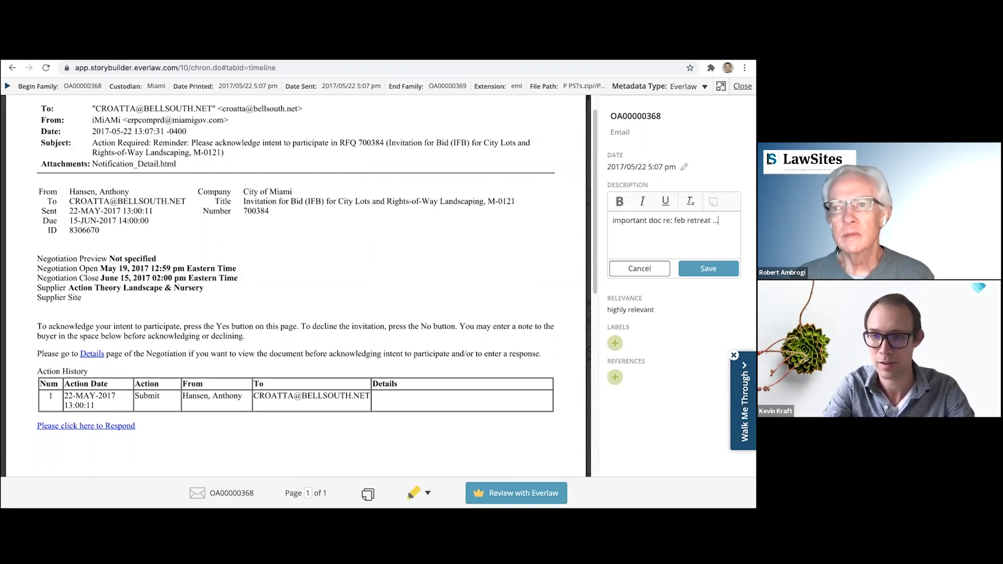
{"action": "type", "text": "gt"}
{"action": "left_click", "coordinate": [710, 269]}
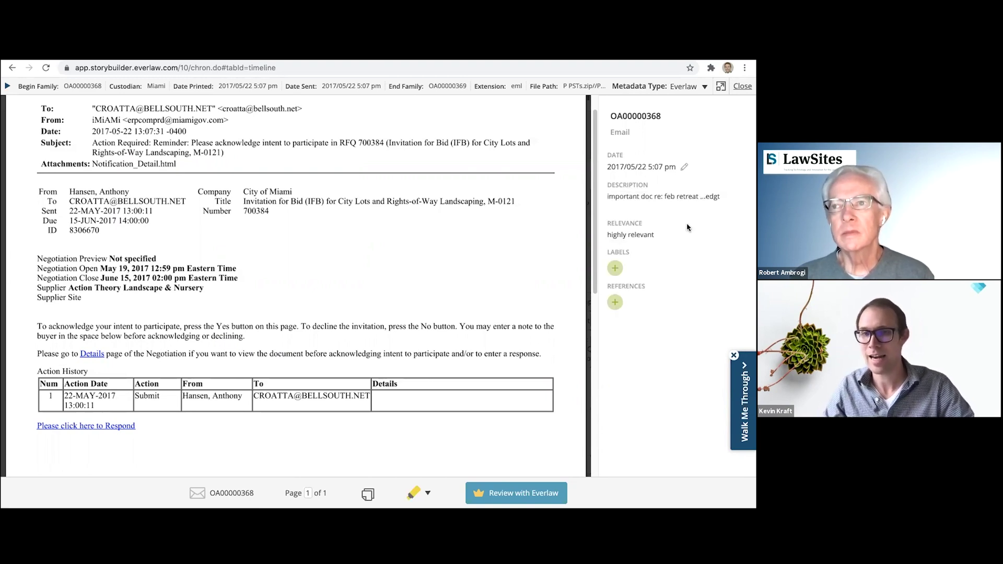
{"action": "left_click", "coordinate": [742, 87]}
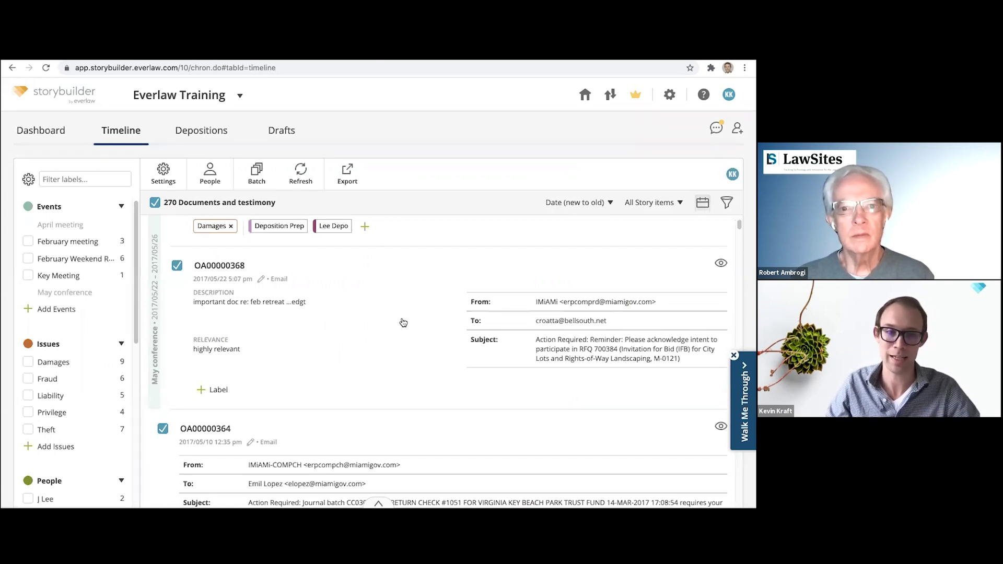
- Rename the OA00000368 timeline entry to 'Interesting Doc'
{"action": "scroll", "coordinate": [403, 323], "scroll_direction": "down", "scroll_amount": 1}
{"action": "scroll", "coordinate": [394, 318], "scroll_direction": "down", "scroll_amount": 1}
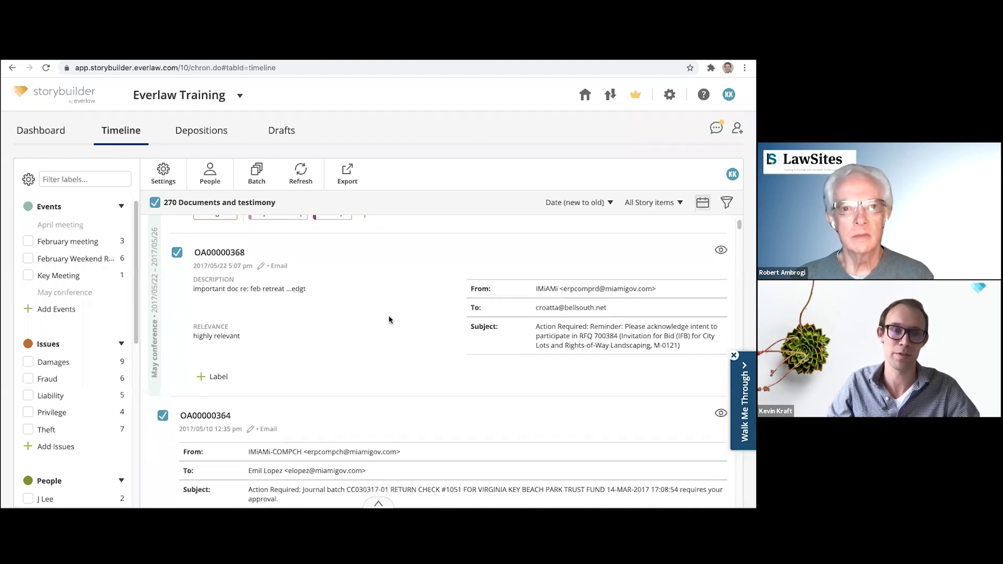
{"action": "scroll", "coordinate": [390, 319], "scroll_direction": "down", "scroll_amount": 2}
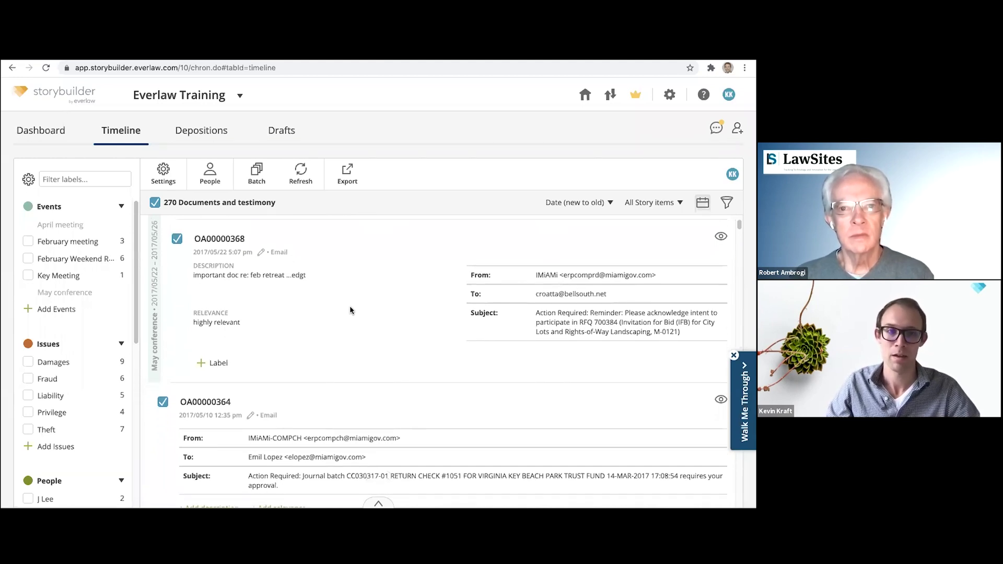
{"action": "left_click", "coordinate": [242, 236]}
{"action": "type", "text": "Int"}
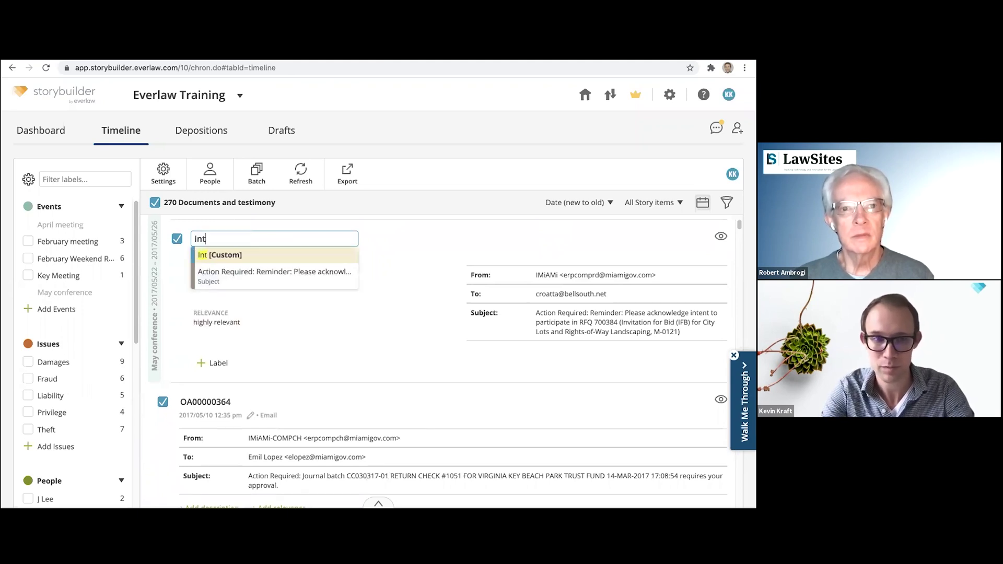
{"action": "type", "text": "eresting Doc"}
{"action": "left_click", "coordinate": [238, 255]}
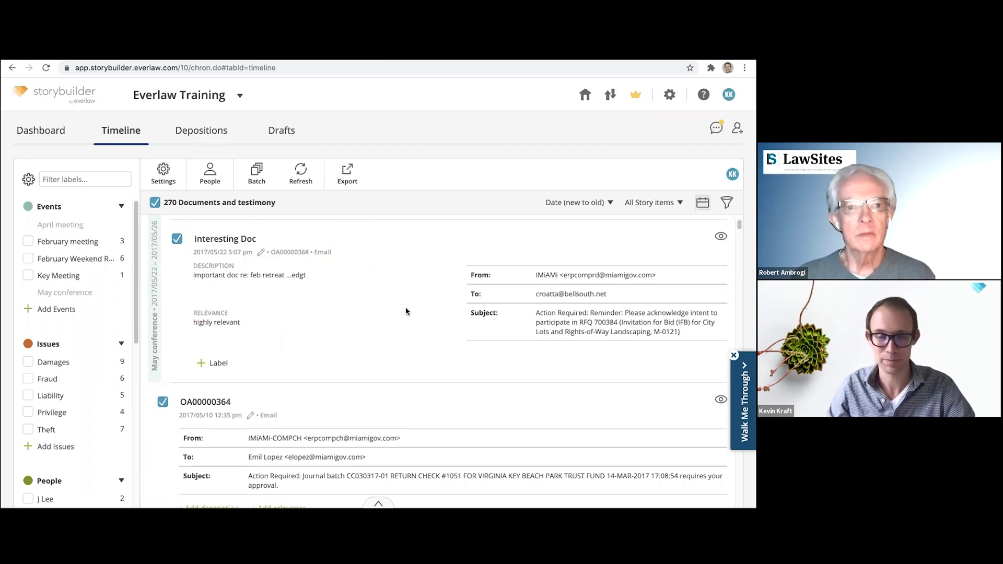
{"action": "scroll", "coordinate": [402, 319], "scroll_direction": "down", "scroll_amount": 3}
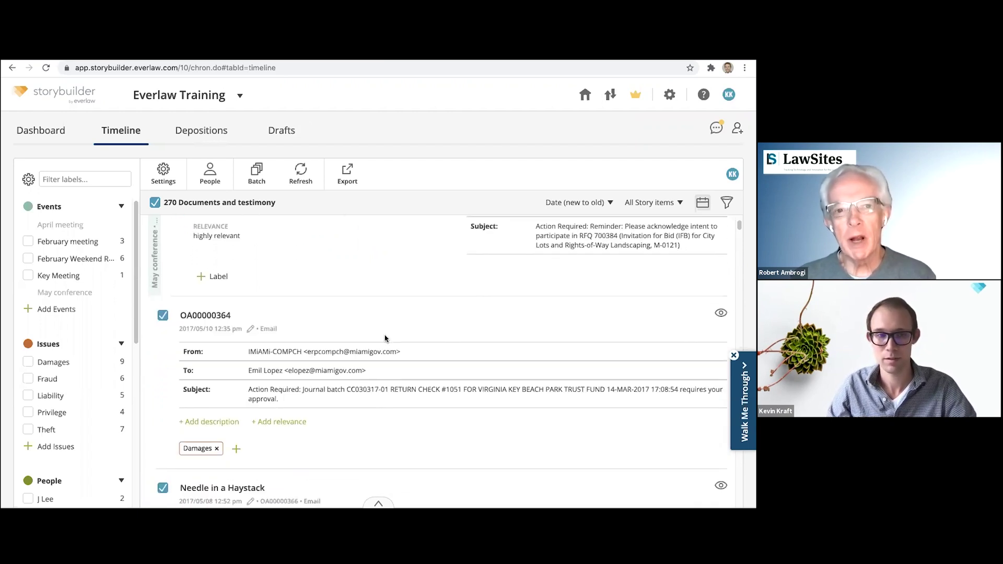
{"action": "scroll", "coordinate": [385, 339], "scroll_direction": "down", "scroll_amount": 5}
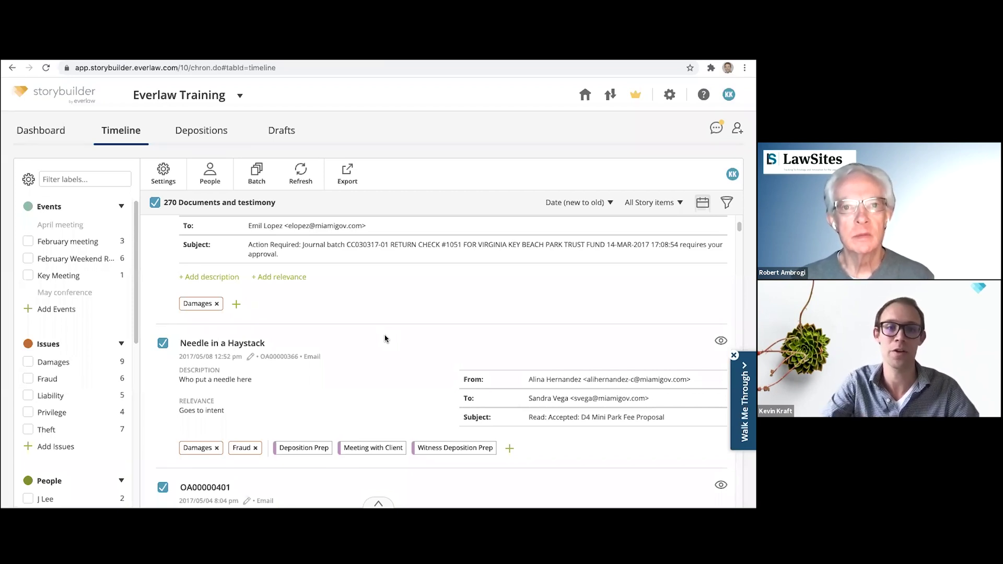
{"action": "scroll", "coordinate": [385, 339], "scroll_direction": "down", "scroll_amount": 2}
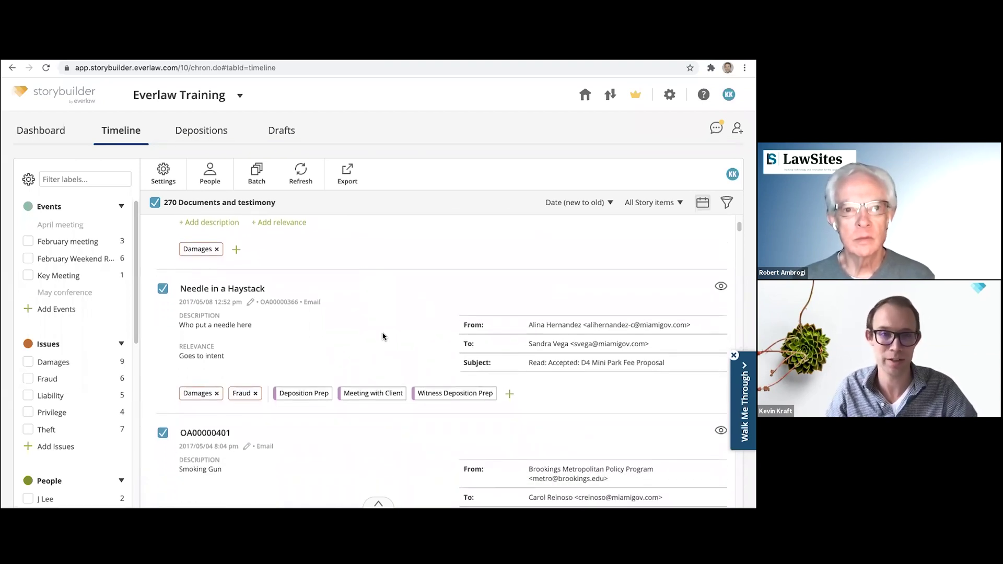
{"action": "scroll", "coordinate": [383, 336], "scroll_direction": "down", "scroll_amount": 2}
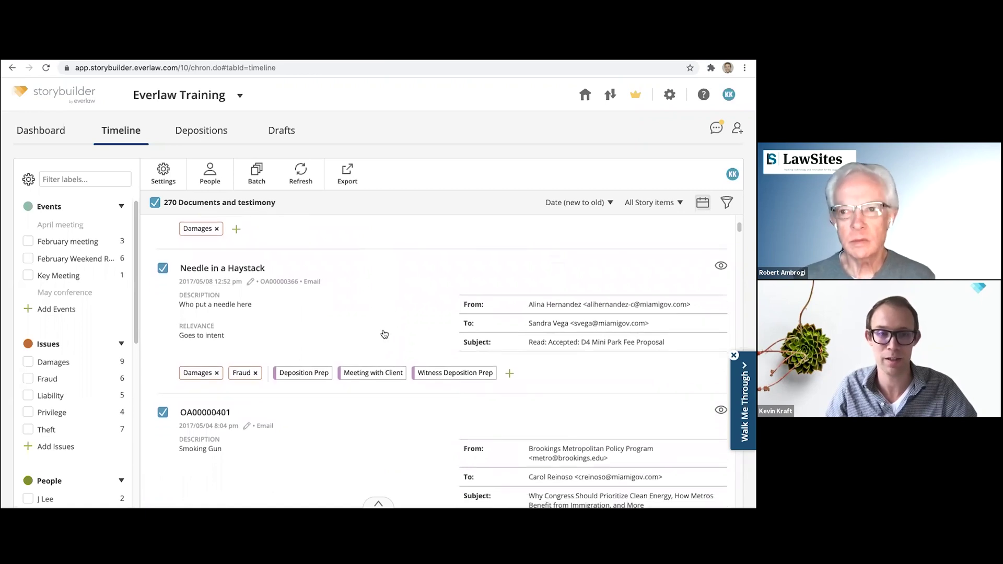
{"action": "scroll", "coordinate": [365, 337], "scroll_direction": "down", "scroll_amount": 3}
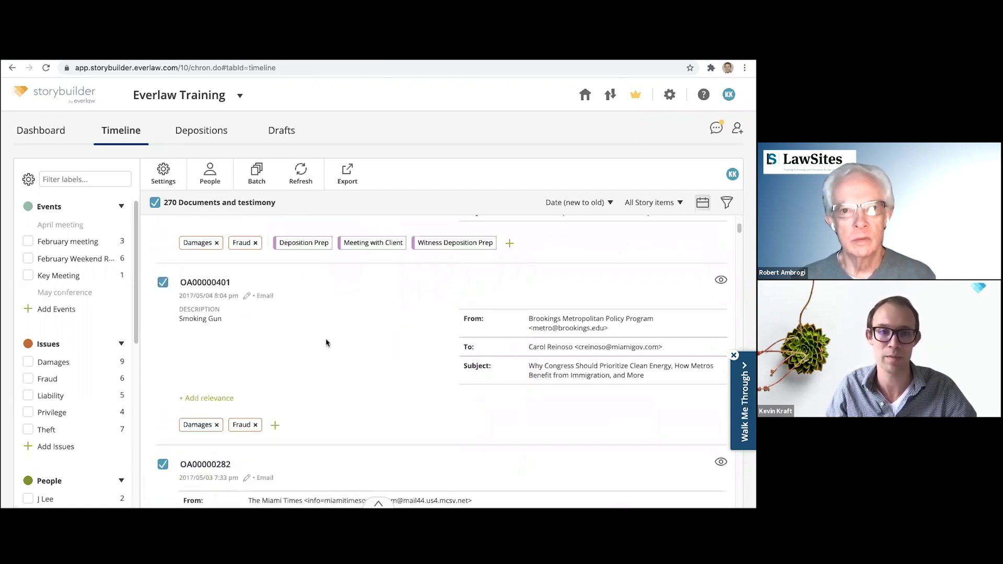
{"action": "scroll", "coordinate": [326, 342], "scroll_direction": "up", "scroll_amount": 10}
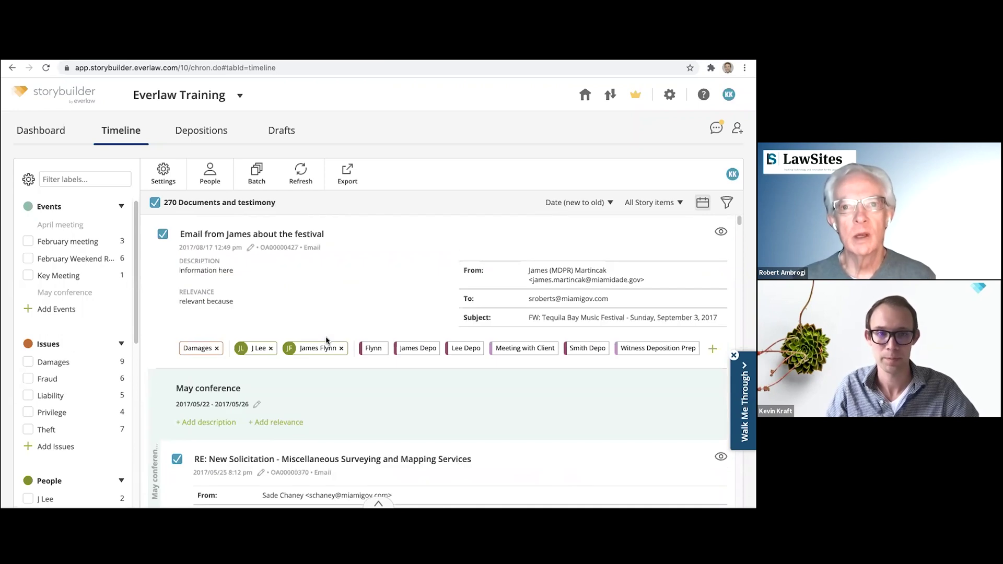
{"action": "left_click", "coordinate": [347, 180]}
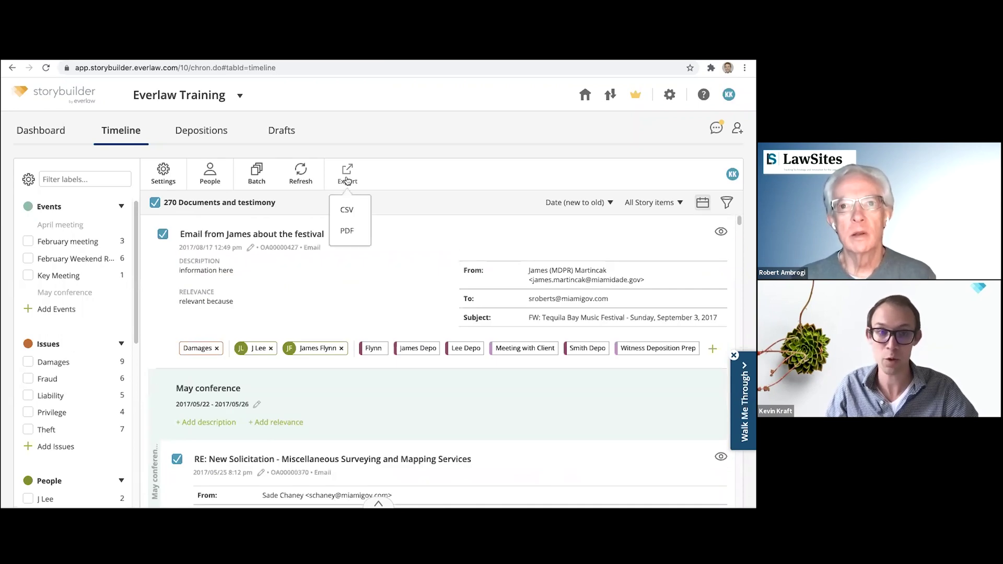
{"action": "left_click", "coordinate": [416, 148]}
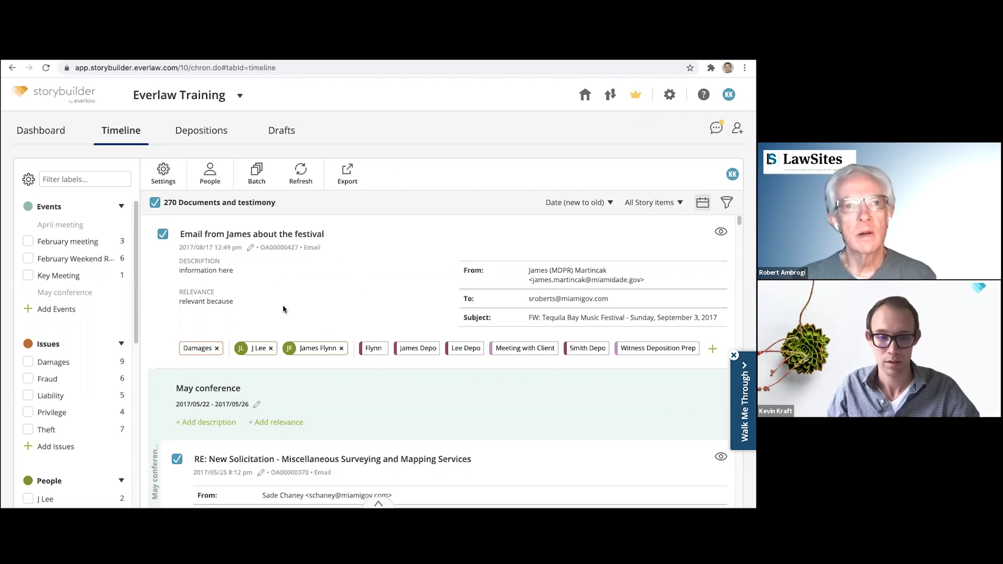
- Filter the timeline with 'sm' to show the three smoking matches
{"action": "left_click", "coordinate": [727, 202]}
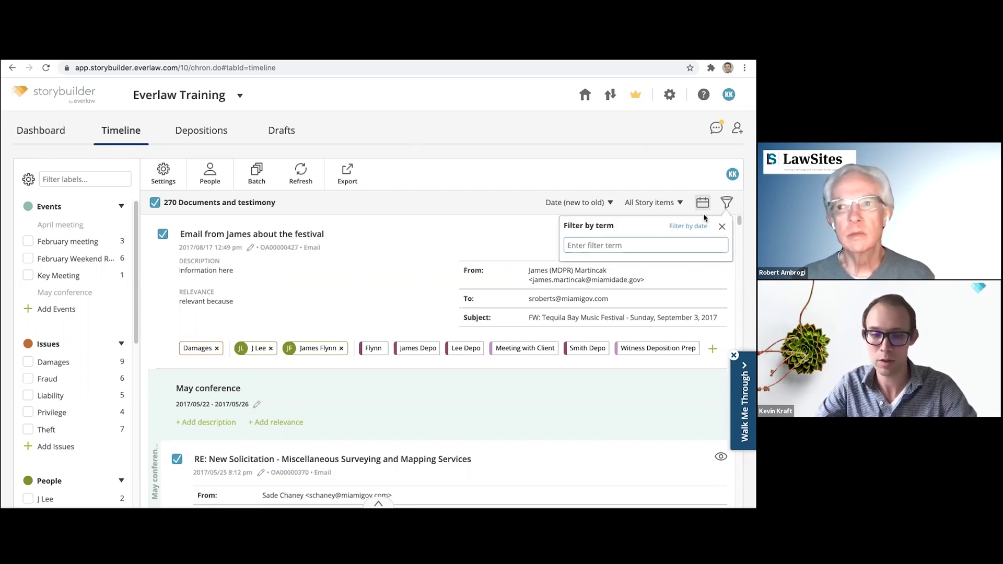
{"action": "type", "text": "smoking"}
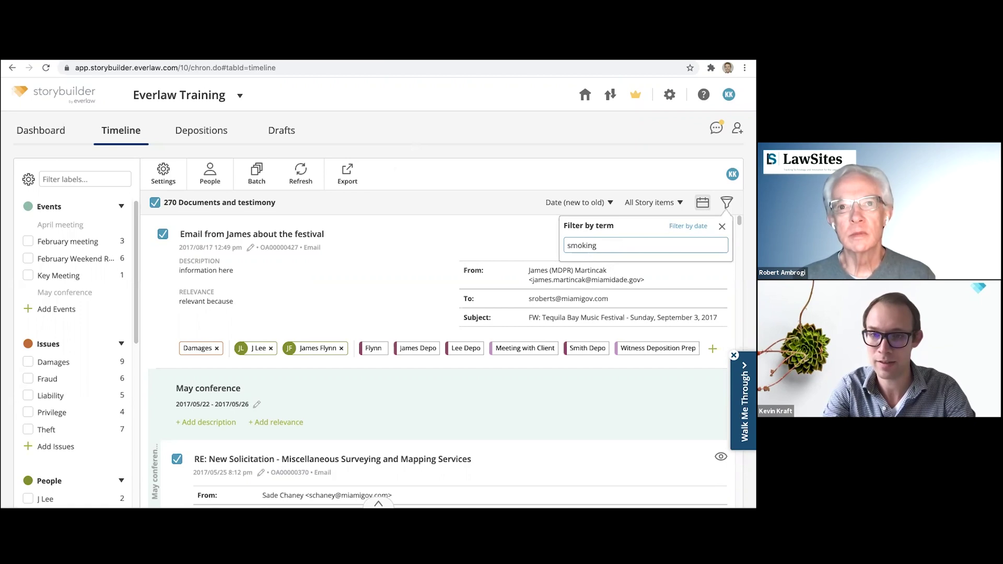
{"action": "key", "text": "Return"}
{"action": "scroll", "coordinate": [359, 423], "scroll_direction": "down", "scroll_amount": 2}
{"action": "scroll", "coordinate": [326, 392], "scroll_direction": "down", "scroll_amount": 2}
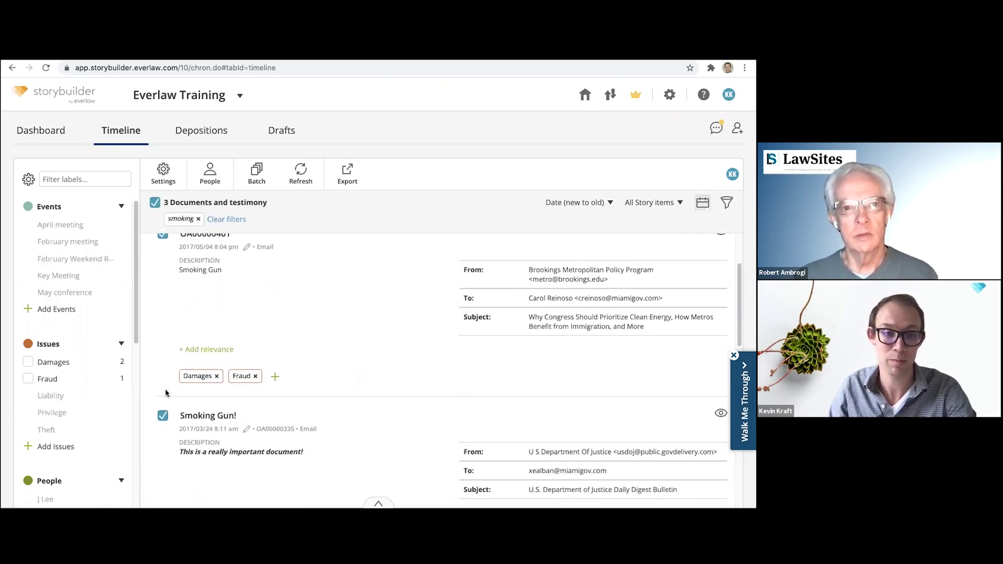
- Inspect the Smoking Gun! entry's title and labels unchanged, then open its Witness Deposition Prep draft
{"action": "left_click", "coordinate": [227, 412]}
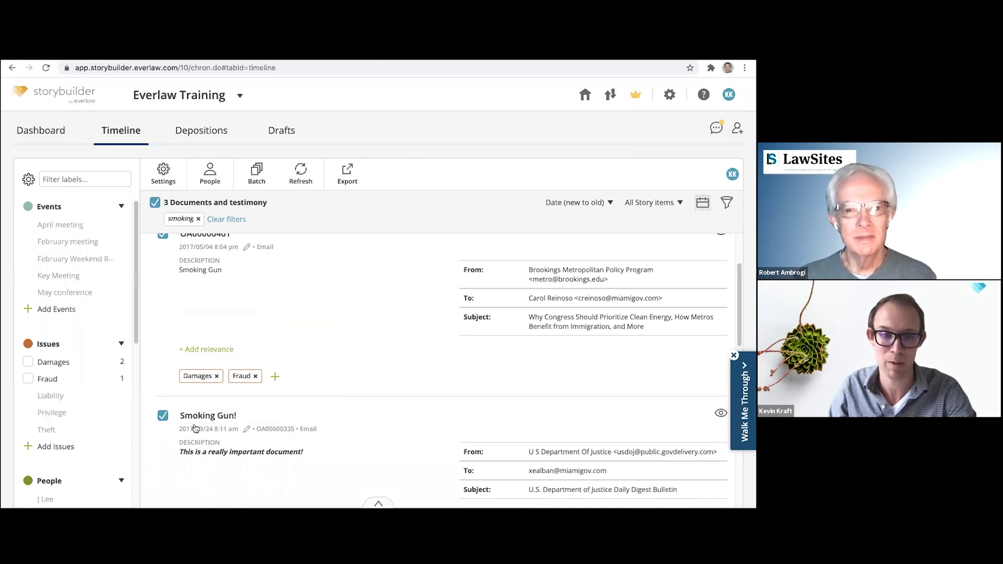
{"action": "scroll", "coordinate": [209, 397], "scroll_direction": "down", "scroll_amount": 1}
{"action": "scroll", "coordinate": [241, 341], "scroll_direction": "up", "scroll_amount": 3}
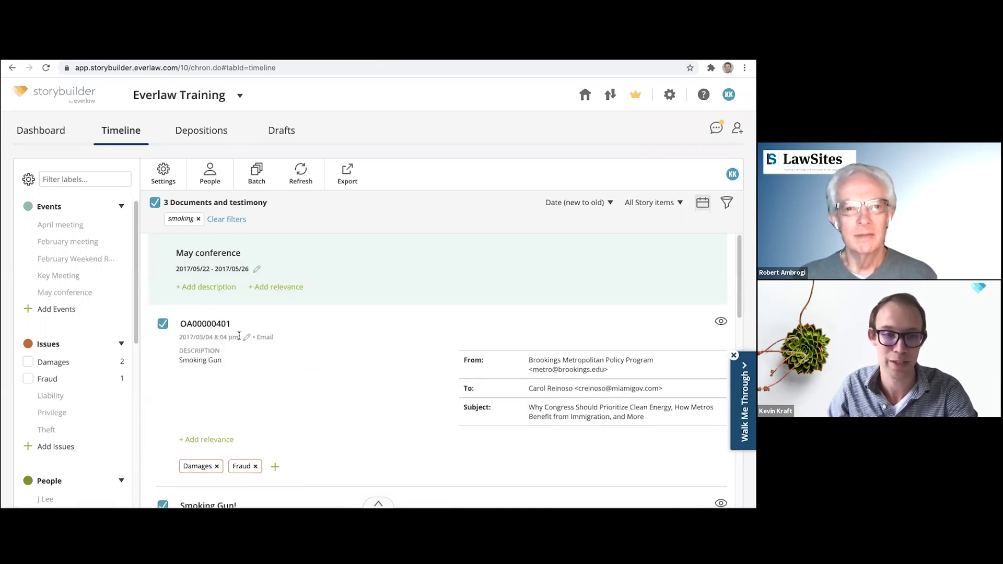
{"action": "left_click", "coordinate": [372, 370]}
{"action": "scroll", "coordinate": [366, 352], "scroll_direction": "down", "scroll_amount": 2}
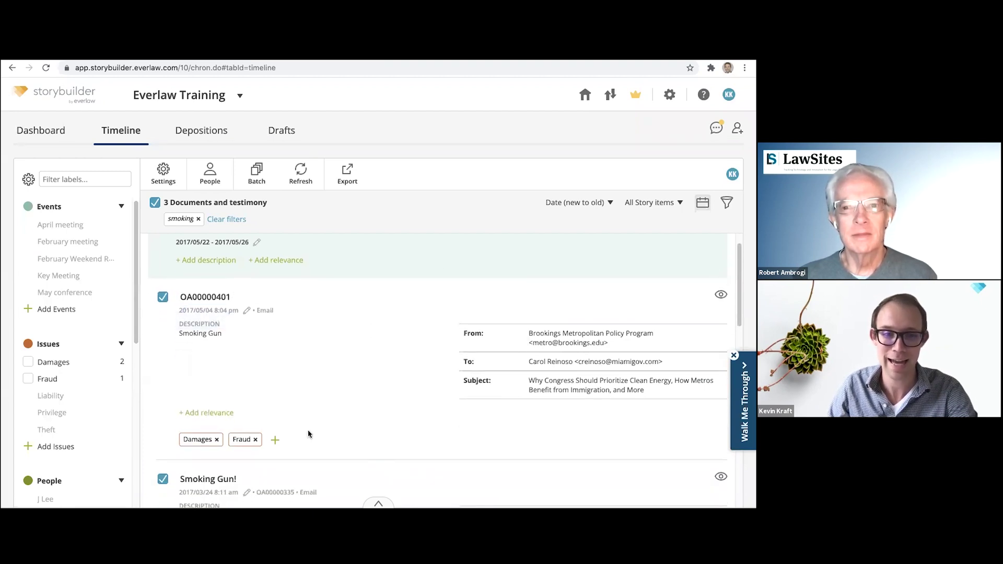
{"action": "scroll", "coordinate": [309, 431], "scroll_direction": "down", "scroll_amount": 5}
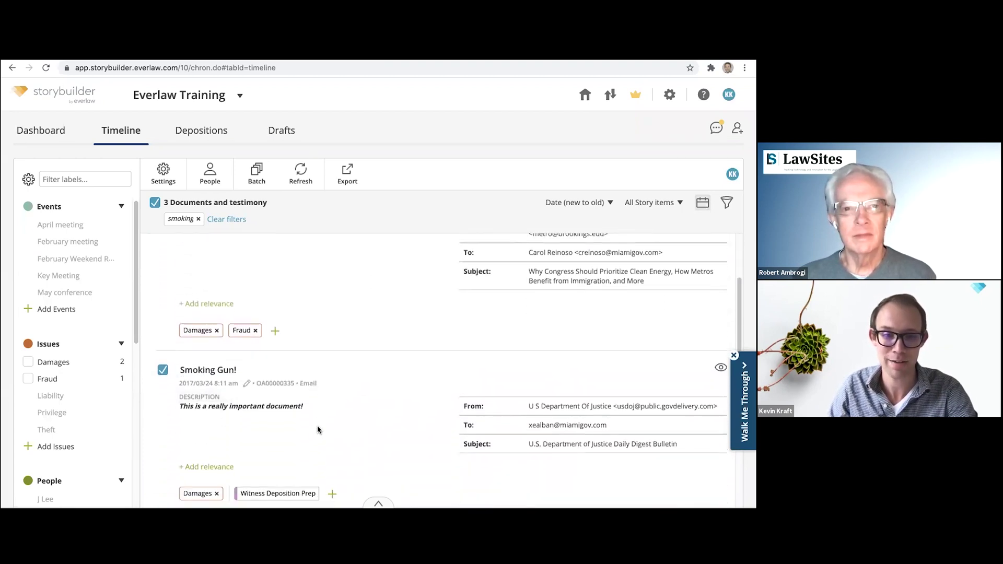
{"action": "scroll", "coordinate": [318, 430], "scroll_direction": "down", "scroll_amount": 1}
{"action": "left_click", "coordinate": [331, 466]}
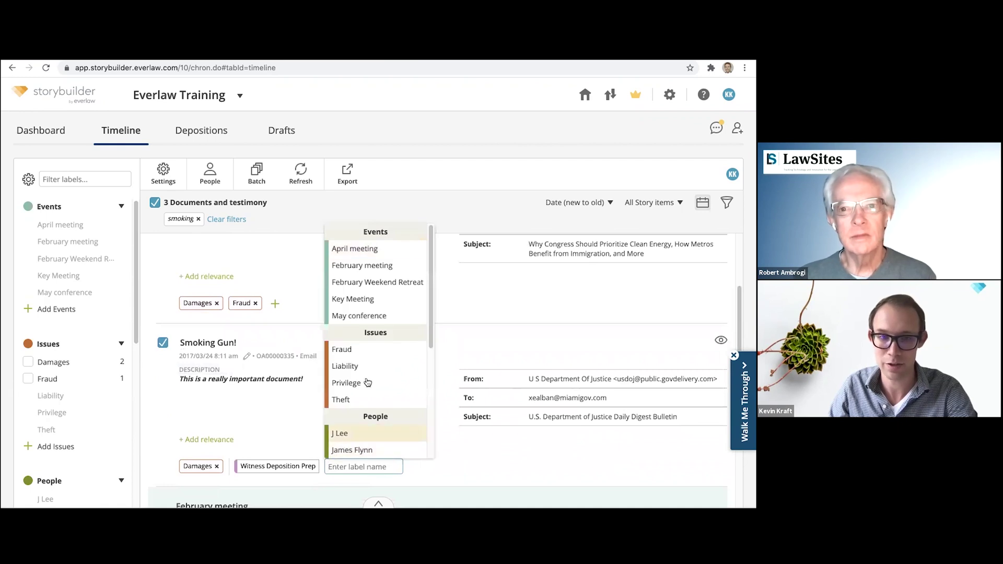
{"action": "left_click", "coordinate": [261, 414]}
{"action": "scroll", "coordinate": [277, 457], "scroll_direction": "down", "scroll_amount": 1}
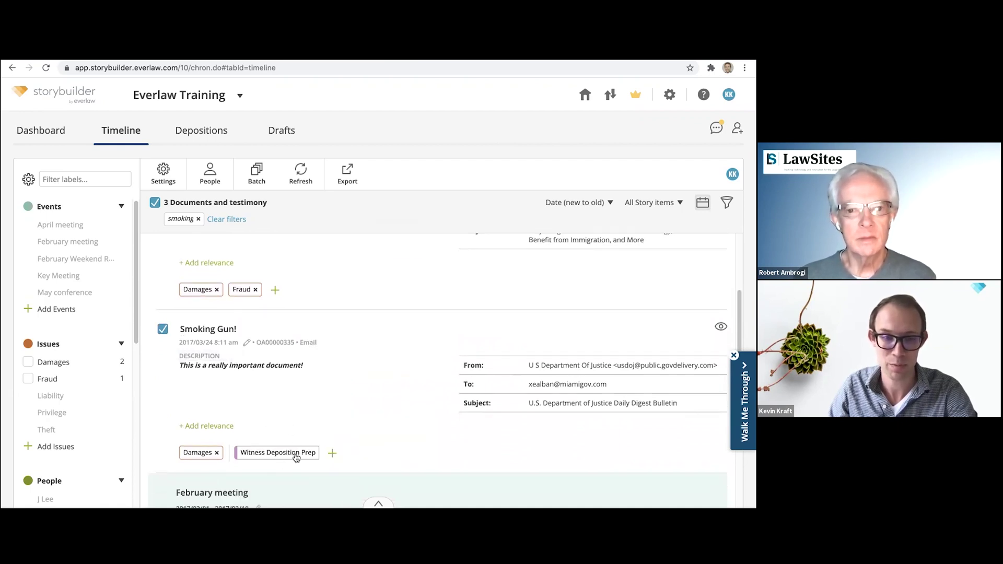
{"action": "left_click", "coordinate": [295, 455]}
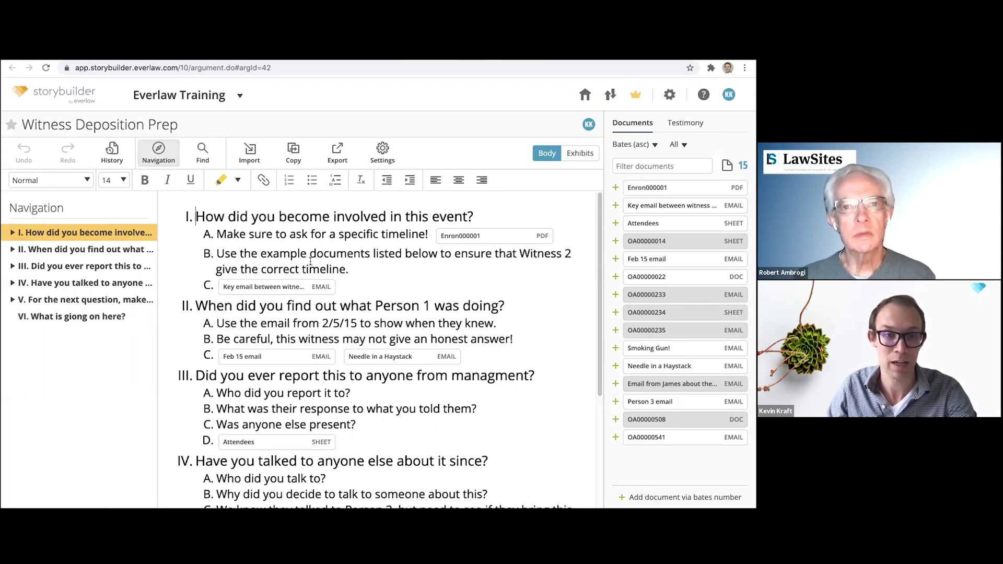
- View details of the Needle in a Haystack, Attendees sheet and Person 3 email exhibits, then restore the Documents list
{"action": "scroll", "coordinate": [483, 291], "scroll_direction": "down", "scroll_amount": 1}
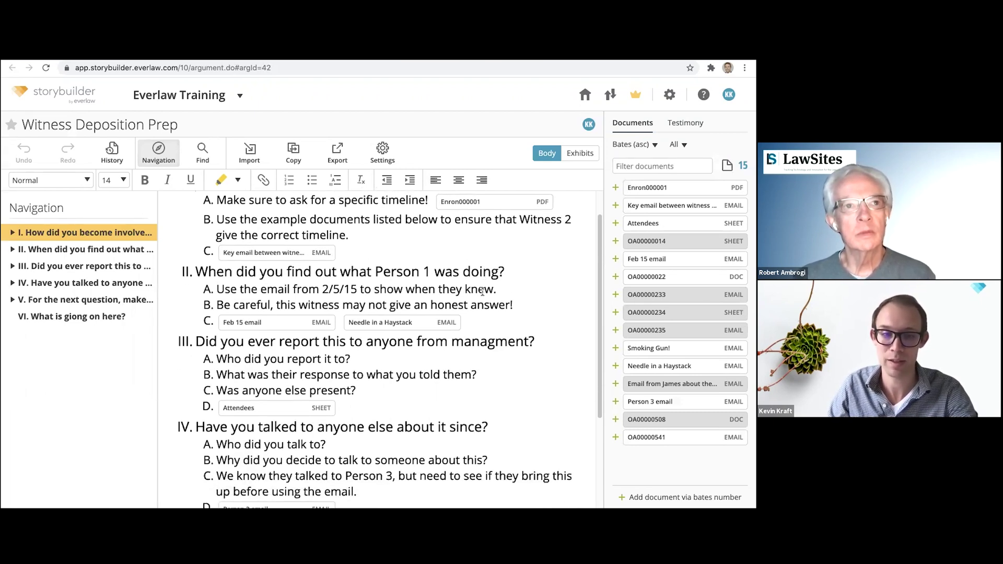
{"action": "scroll", "coordinate": [482, 291], "scroll_direction": "down", "scroll_amount": 2}
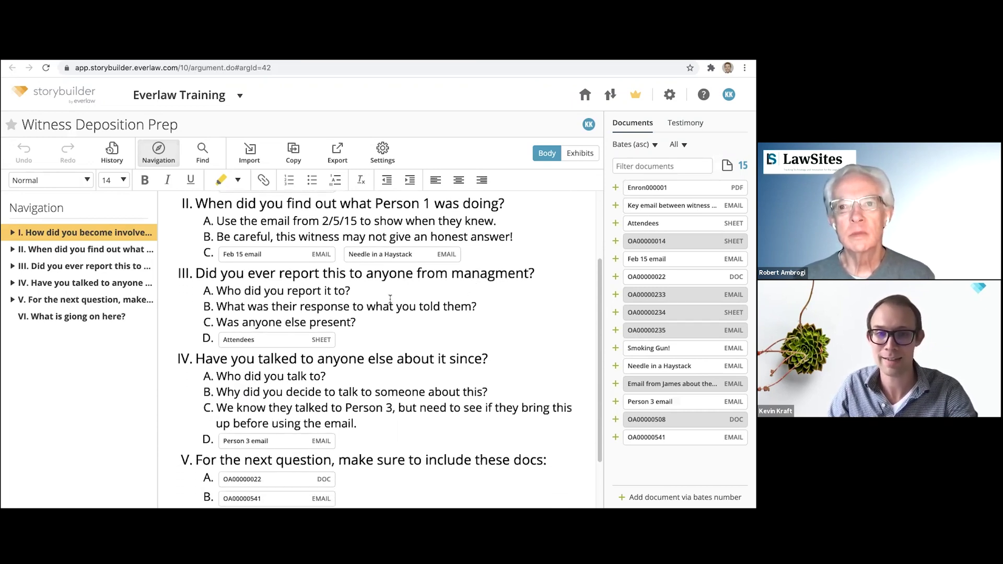
{"action": "scroll", "coordinate": [391, 298], "scroll_direction": "down", "scroll_amount": 1}
{"action": "left_click", "coordinate": [392, 233]}
{"action": "scroll", "coordinate": [391, 246], "scroll_direction": "down", "scroll_amount": 1}
{"action": "scroll", "coordinate": [390, 251], "scroll_direction": "down", "scroll_amount": 1}
{"action": "scroll", "coordinate": [381, 253], "scroll_direction": "down", "scroll_amount": 1}
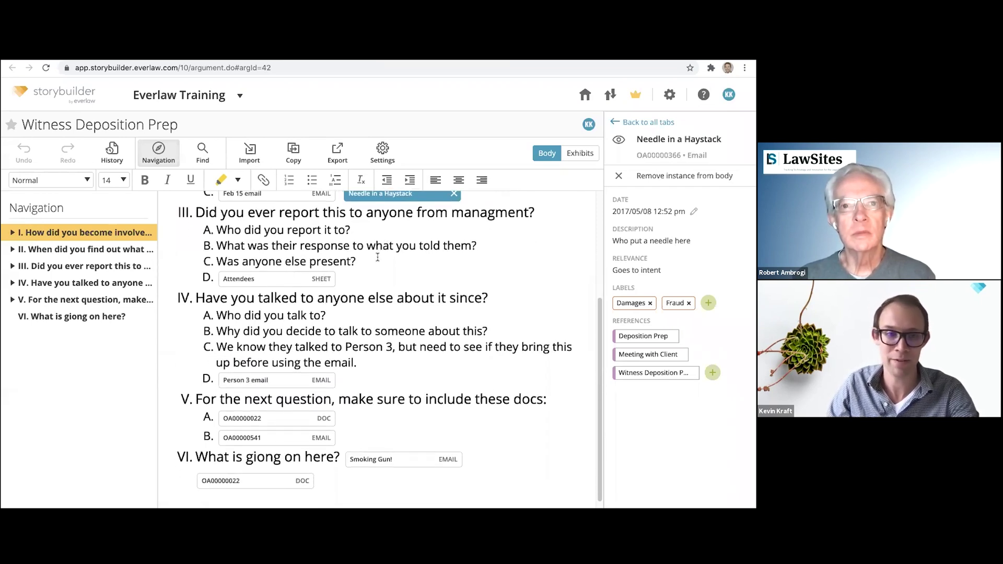
{"action": "left_click", "coordinate": [287, 285]}
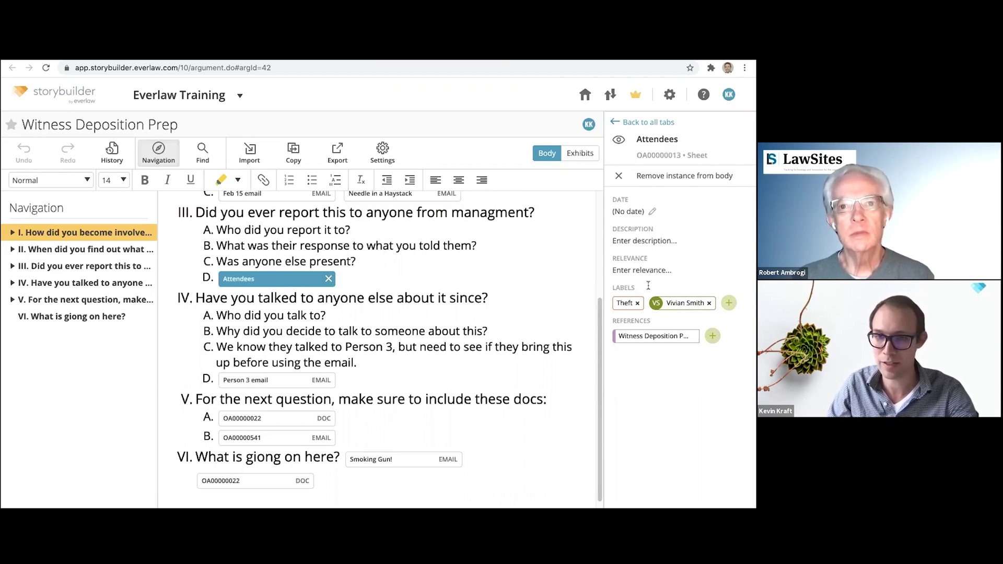
{"action": "scroll", "coordinate": [379, 302], "scroll_direction": "down", "scroll_amount": 1}
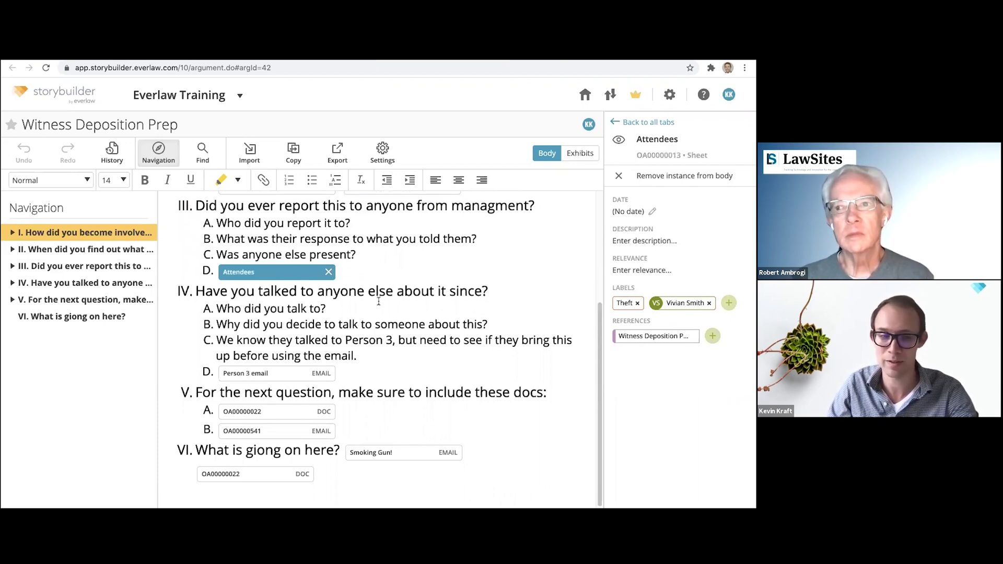
{"action": "left_click", "coordinate": [269, 376]}
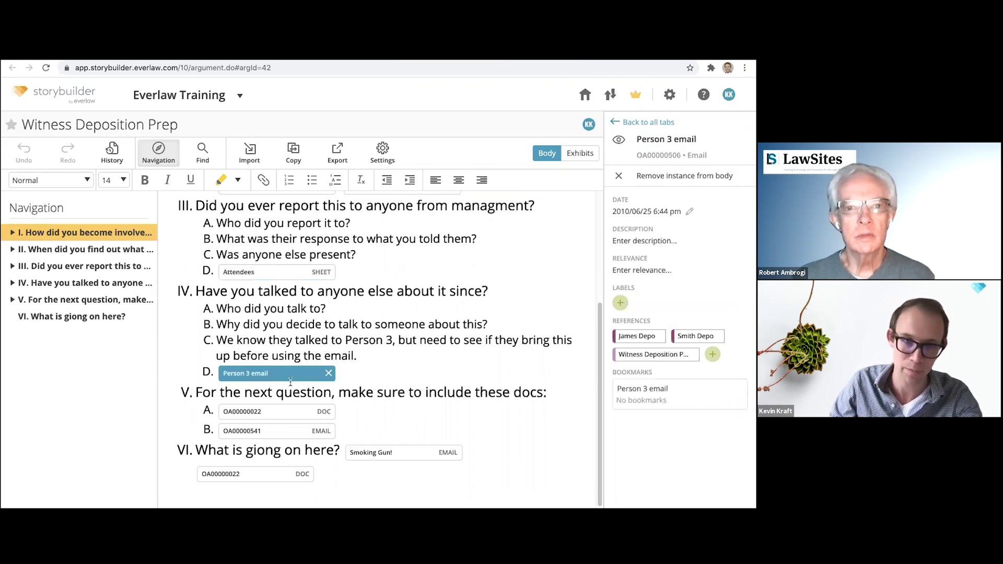
{"action": "left_click", "coordinate": [402, 373]}
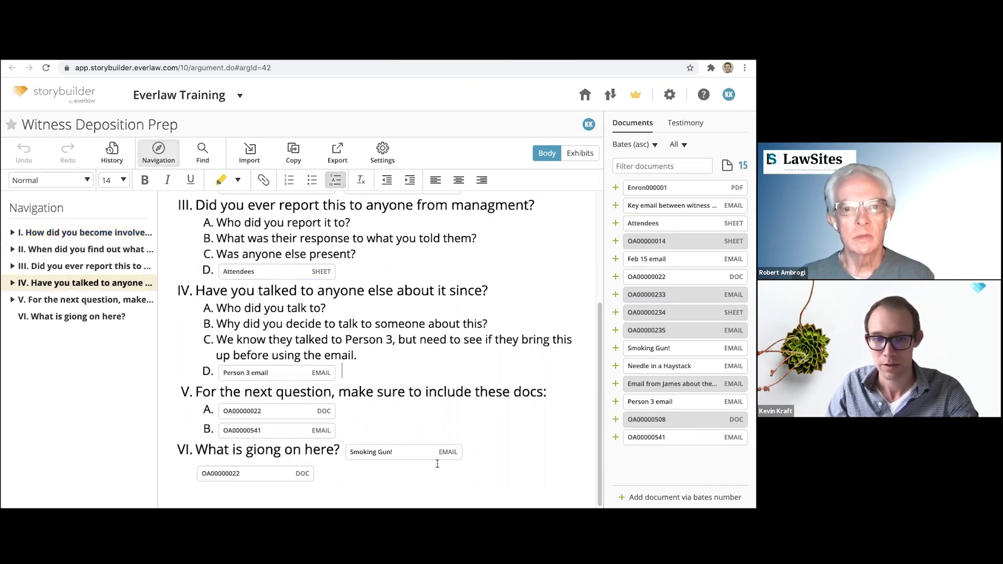
{"action": "left_click", "coordinate": [506, 461]}
- Delete the exhibits under question VI and type Oa22 to insert the OA00000022 reference
{"action": "key", "text": "BackSpace"}
{"action": "key", "text": "BackSpace"}
{"action": "key", "text": "BackSpace"}
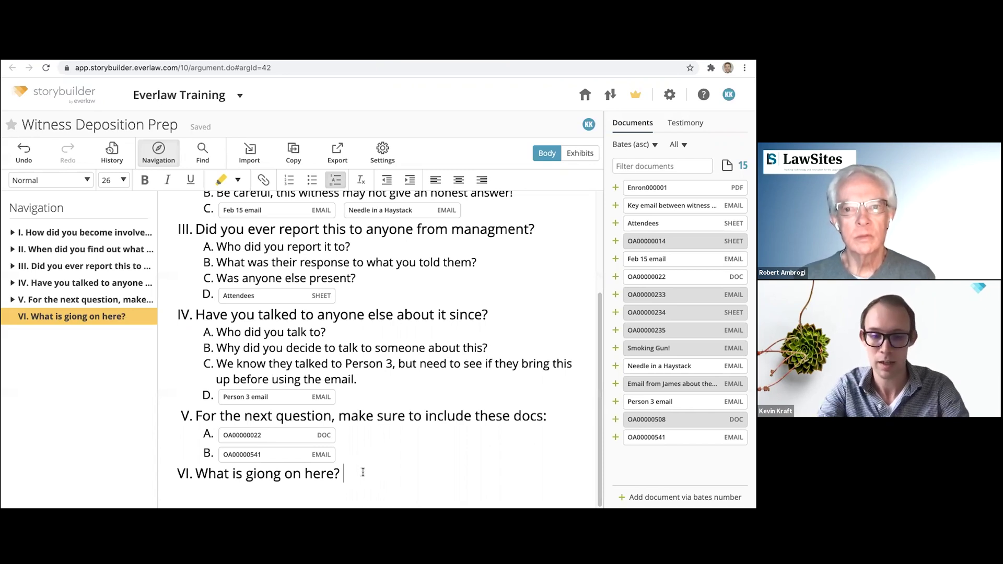
{"action": "type", "text": "Oa"}
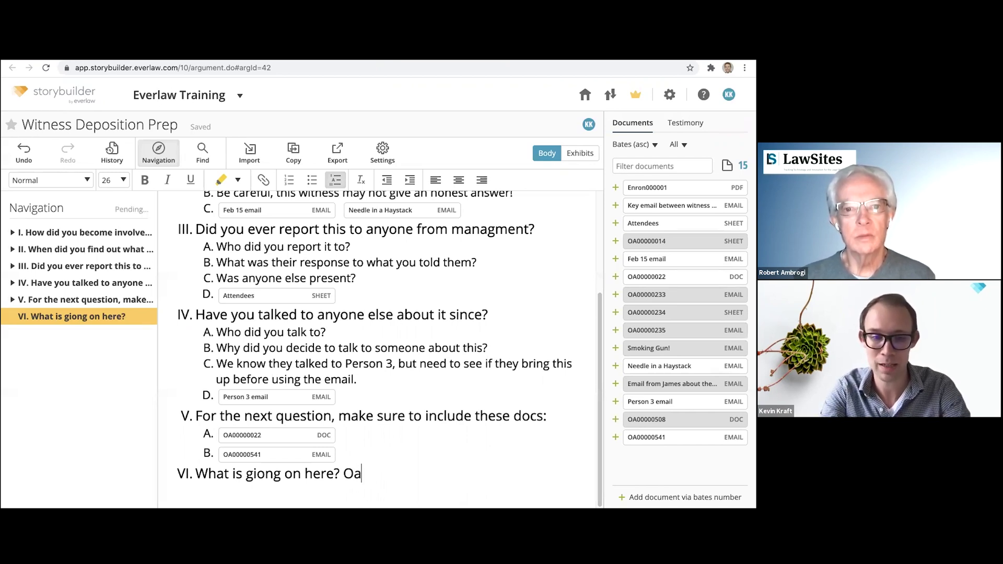
{"action": "type", "text": "22"}
{"action": "key", "text": "Return"}
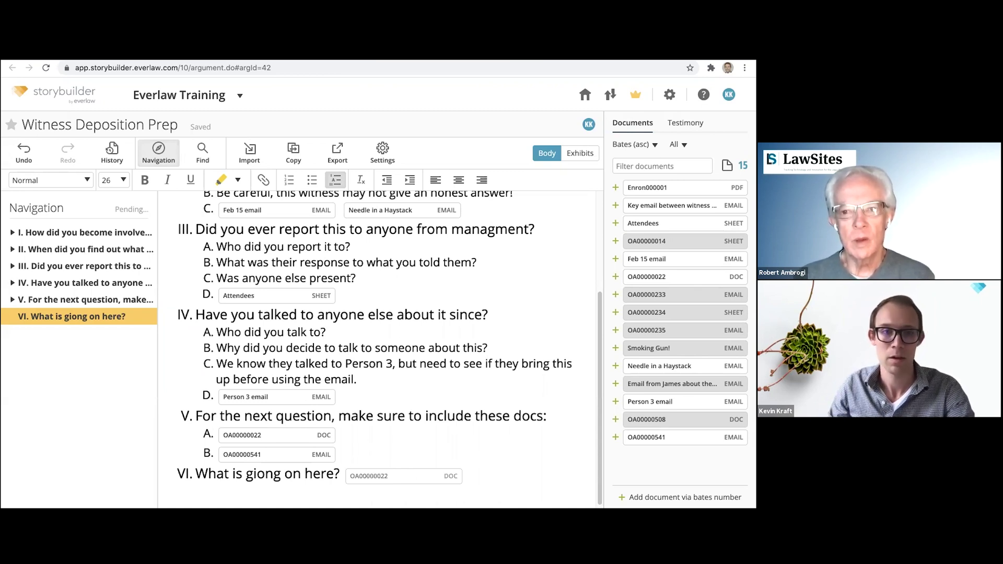
- Export the outline as PDF (With Images), save the download, and open the file
{"action": "left_click", "coordinate": [333, 158]}
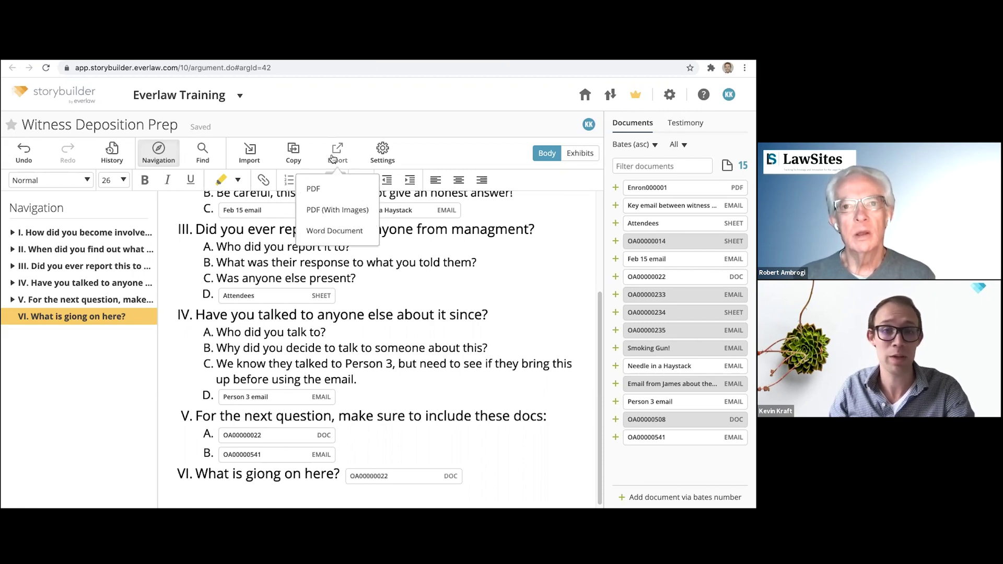
{"action": "left_click", "coordinate": [338, 209]}
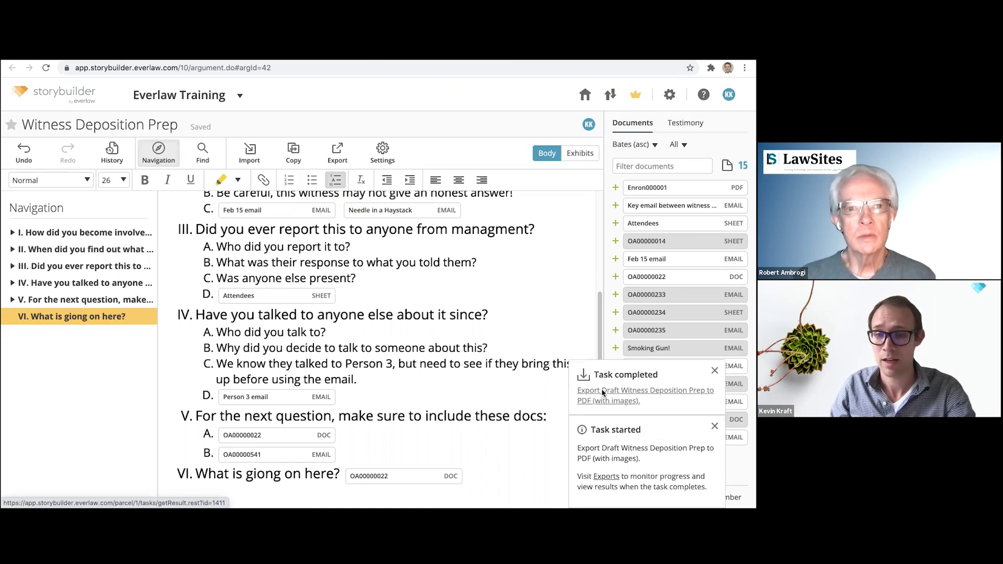
{"action": "left_click", "coordinate": [602, 394]}
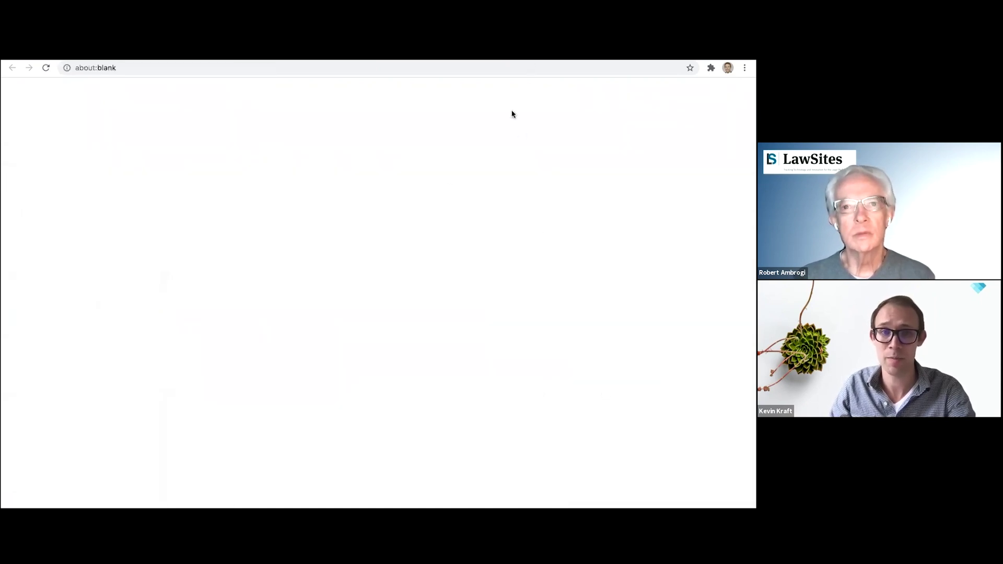
{"action": "left_click", "coordinate": [438, 137]}
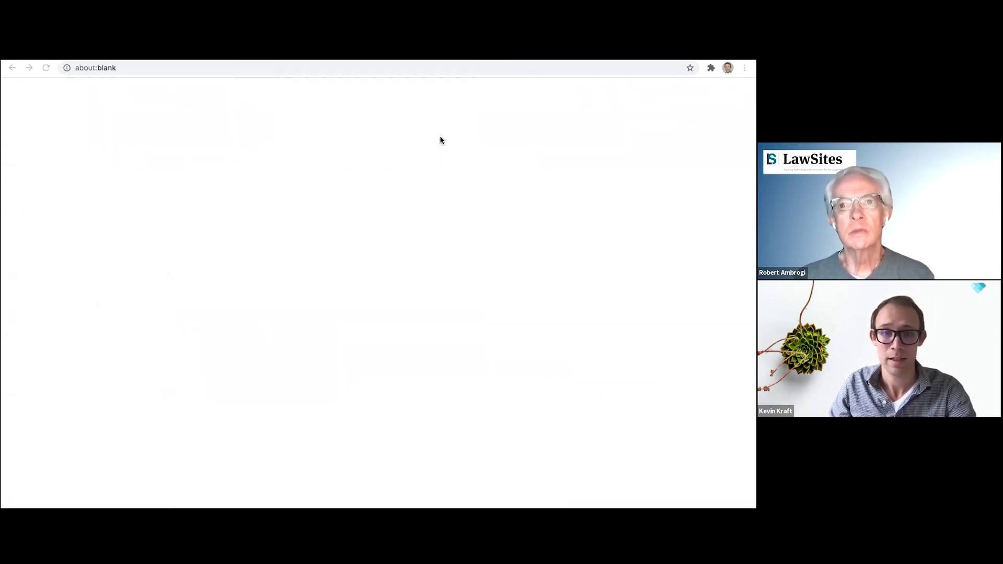
{"action": "left_click", "coordinate": [113, 494]}
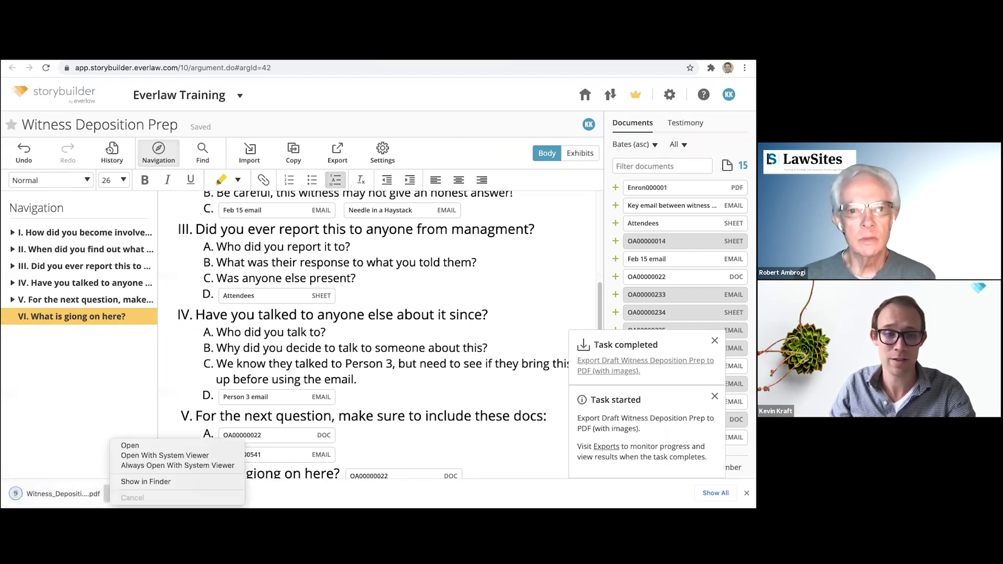
{"action": "left_click", "coordinate": [125, 444]}
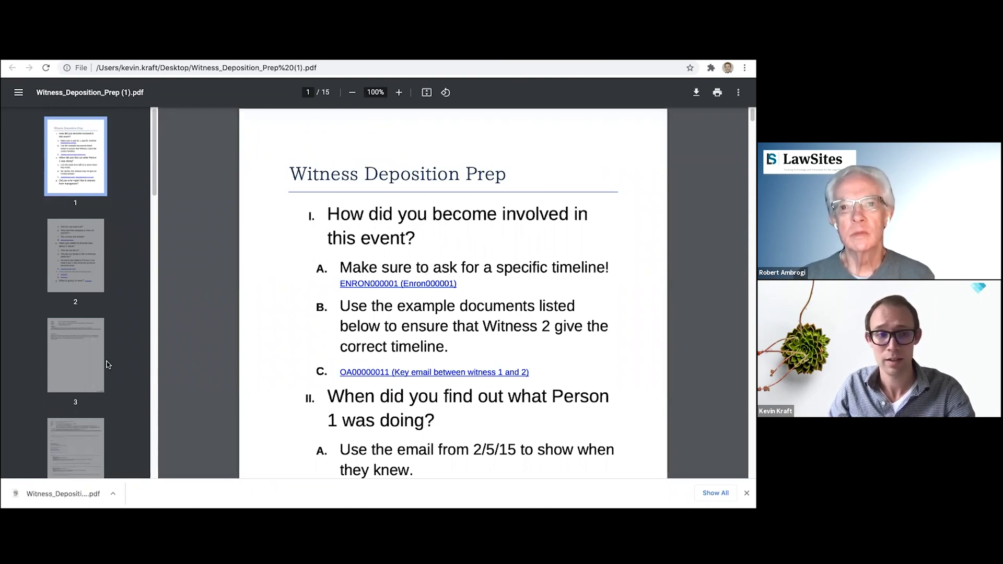
- Follow the ENRON000001 link to its exhibit in the PDF
{"action": "scroll", "coordinate": [105, 368], "scroll_direction": "down", "scroll_amount": 20}
{"action": "scroll", "coordinate": [104, 373], "scroll_direction": "up", "scroll_amount": 20}
{"action": "scroll", "coordinate": [101, 387], "scroll_direction": "up", "scroll_amount": 2}
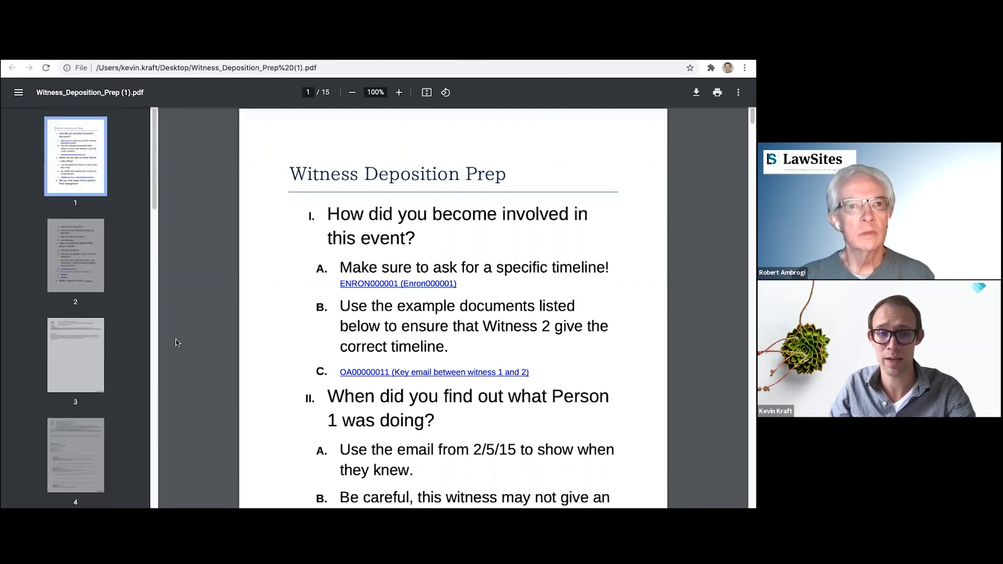
{"action": "left_click", "coordinate": [375, 284]}
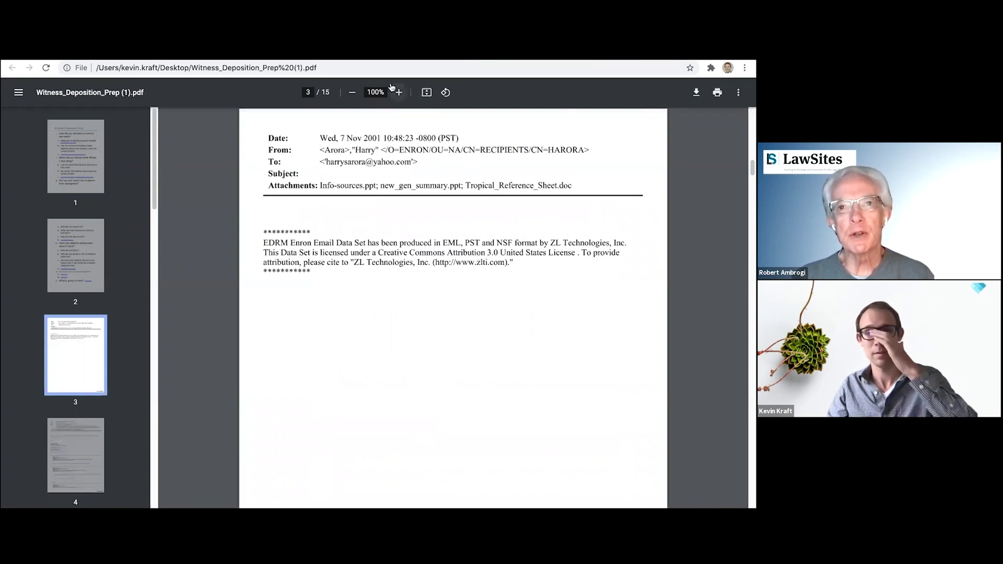
- Return to page 1 and follow the Feb 15 email link to page 6
{"action": "left_click", "coordinate": [82, 171]}
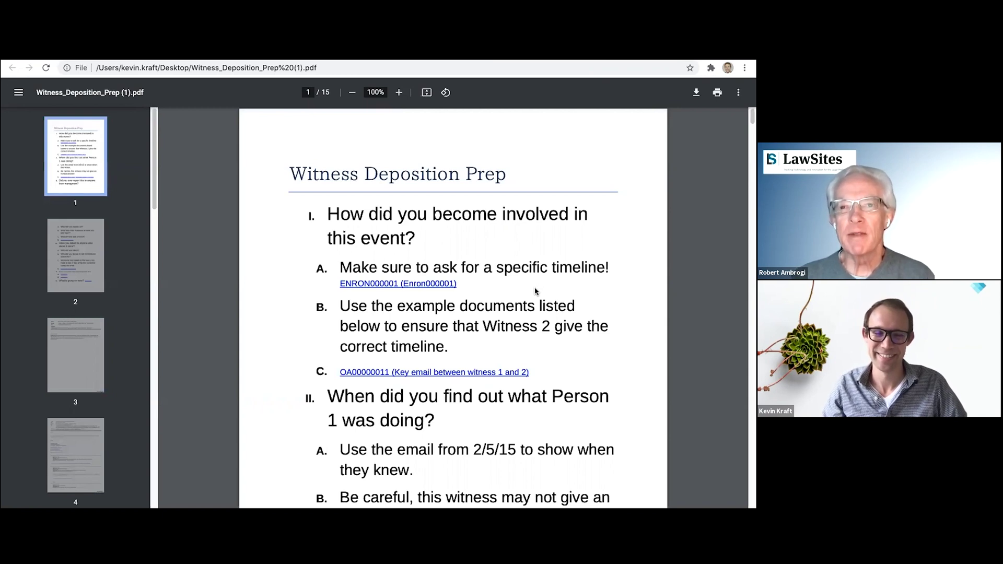
{"action": "scroll", "coordinate": [533, 294], "scroll_direction": "down", "scroll_amount": 1}
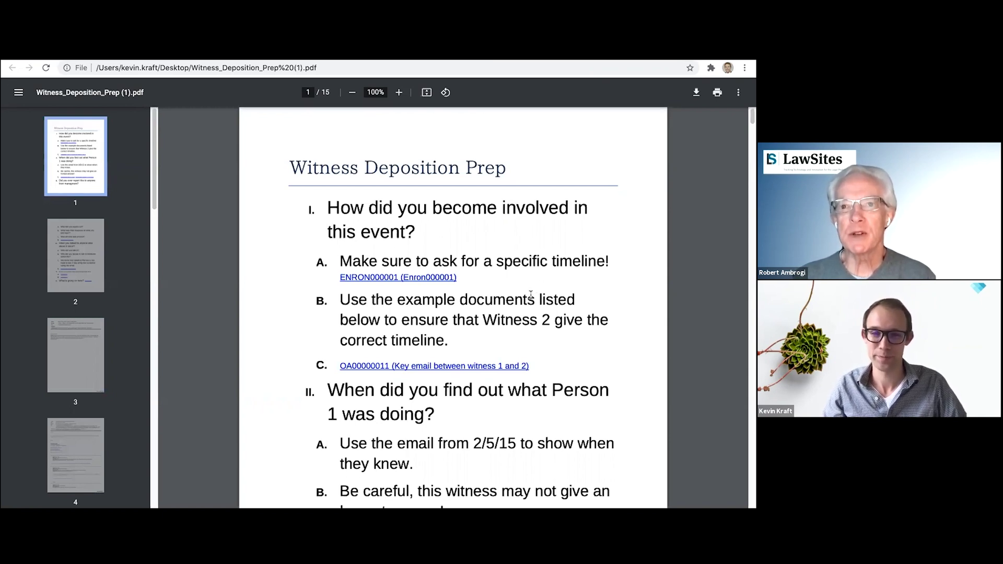
{"action": "scroll", "coordinate": [531, 294], "scroll_direction": "down", "scroll_amount": 1}
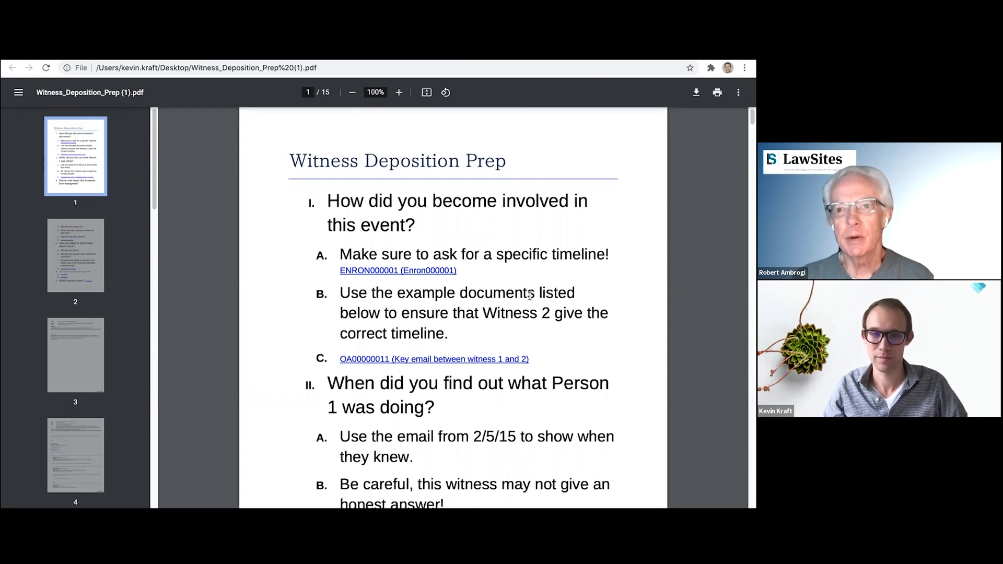
{"action": "scroll", "coordinate": [531, 294], "scroll_direction": "down", "scroll_amount": 4}
{"action": "scroll", "coordinate": [530, 296], "scroll_direction": "down", "scroll_amount": 15}
{"action": "scroll", "coordinate": [452, 331], "scroll_direction": "down", "scroll_amount": 8}
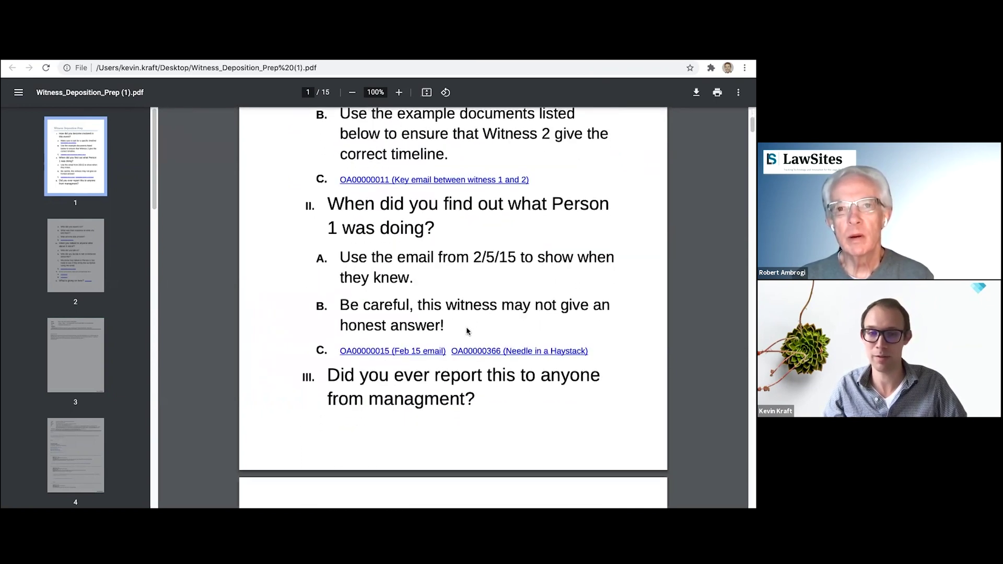
{"action": "left_click", "coordinate": [418, 356]}
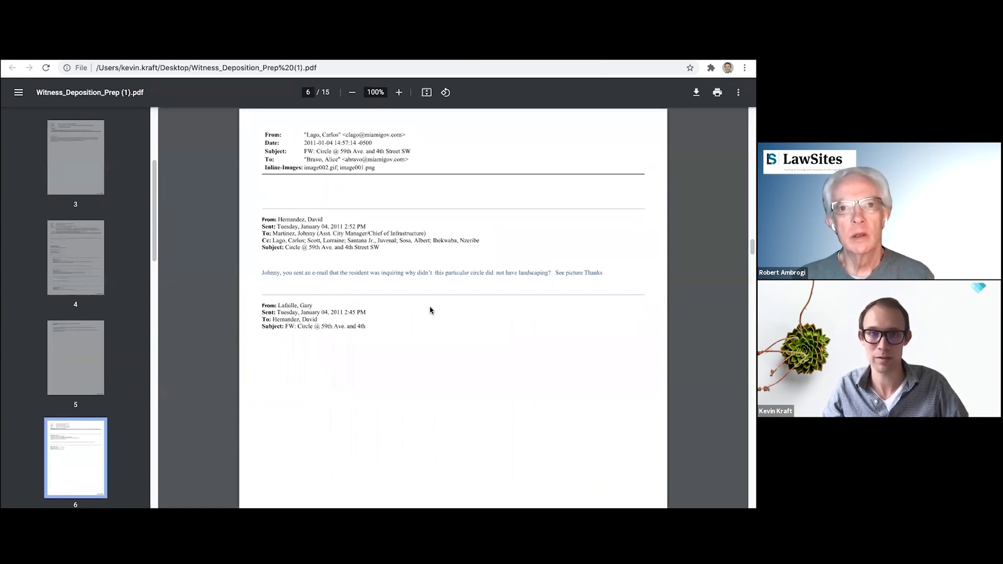
- Preview OA00000022 from the outline and tag it with the Damages label
{"action": "key", "text": "super+w"}
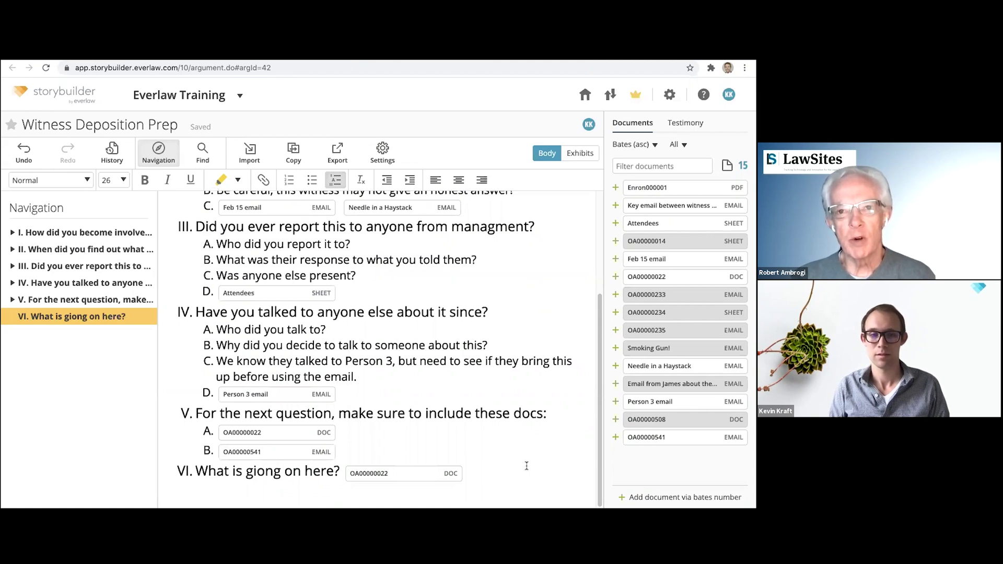
{"action": "left_click", "coordinate": [436, 480]}
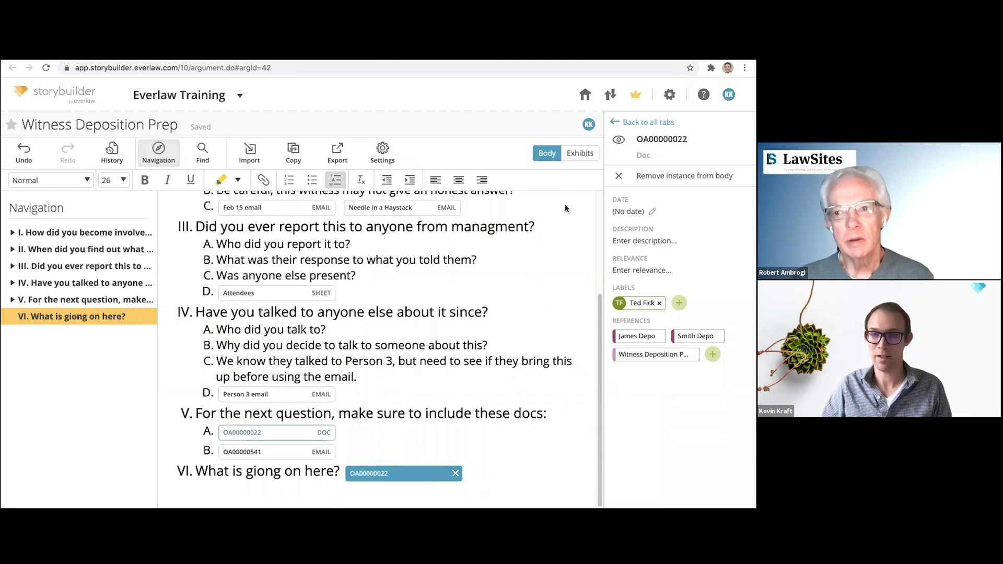
{"action": "left_click", "coordinate": [619, 142]}
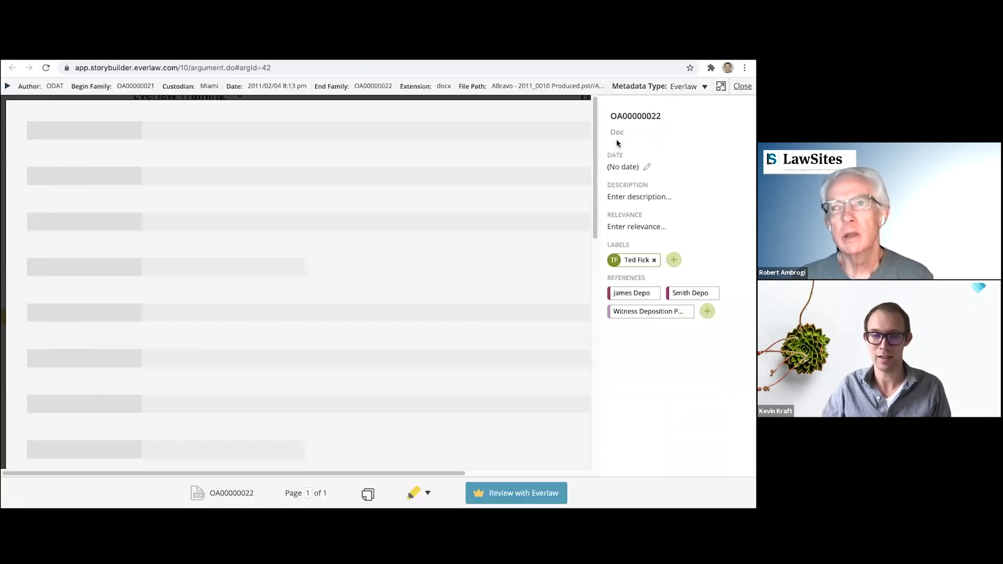
{"action": "scroll", "coordinate": [486, 287], "scroll_direction": "down", "scroll_amount": 2}
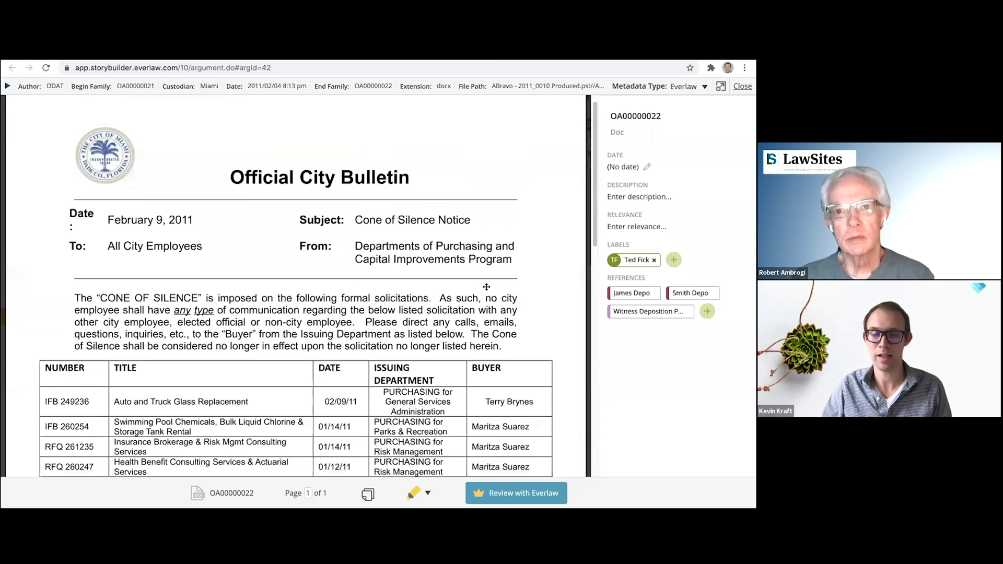
{"action": "scroll", "coordinate": [486, 287], "scroll_direction": "down", "scroll_amount": 1}
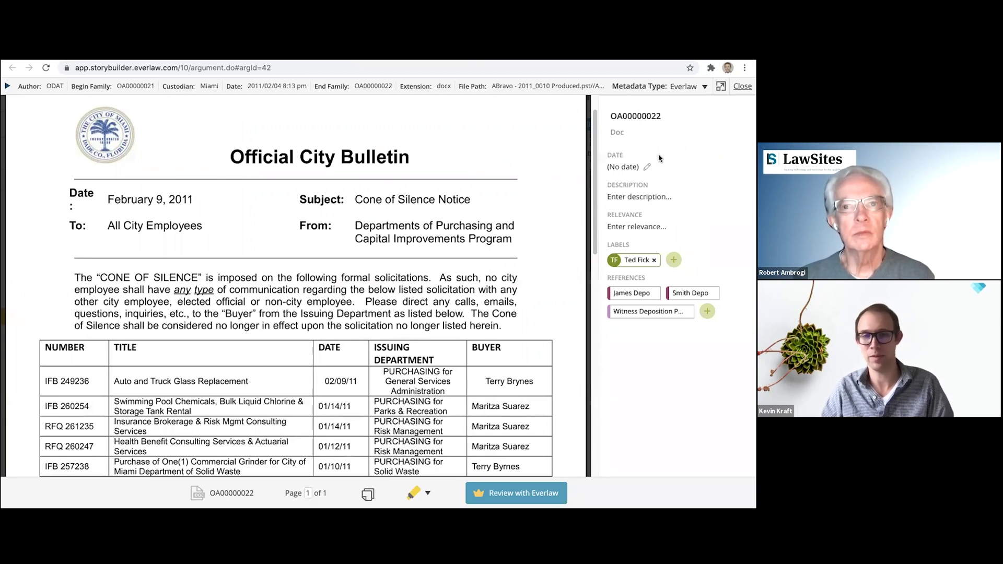
{"action": "left_click", "coordinate": [674, 259]}
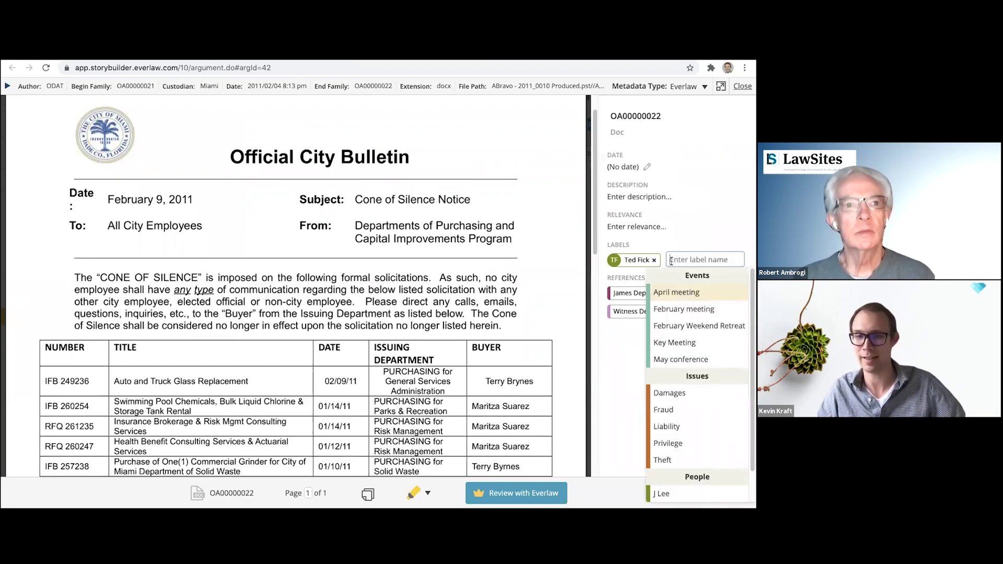
{"action": "left_click", "coordinate": [672, 392]}
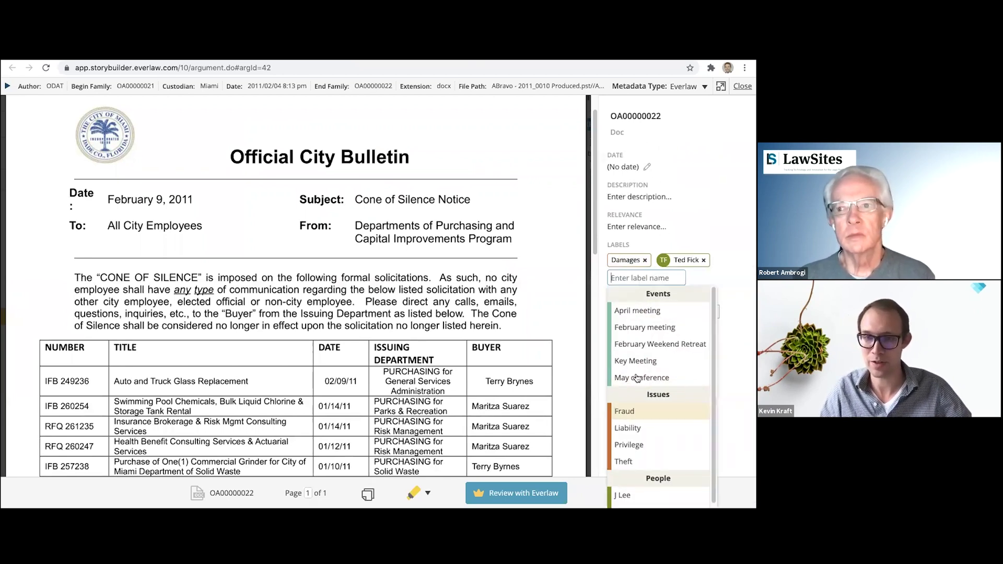
{"action": "left_click", "coordinate": [701, 206]}
- Retitle OA00000022 as 'Interesting doc' and close the preview
{"action": "left_click", "coordinate": [630, 115]}
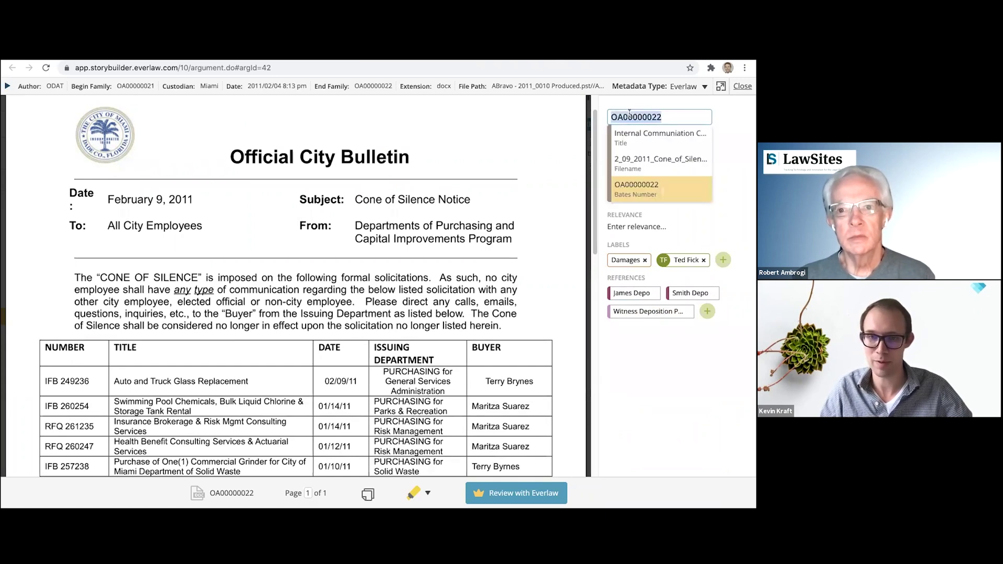
{"action": "type", "text": "Interesting doc"}
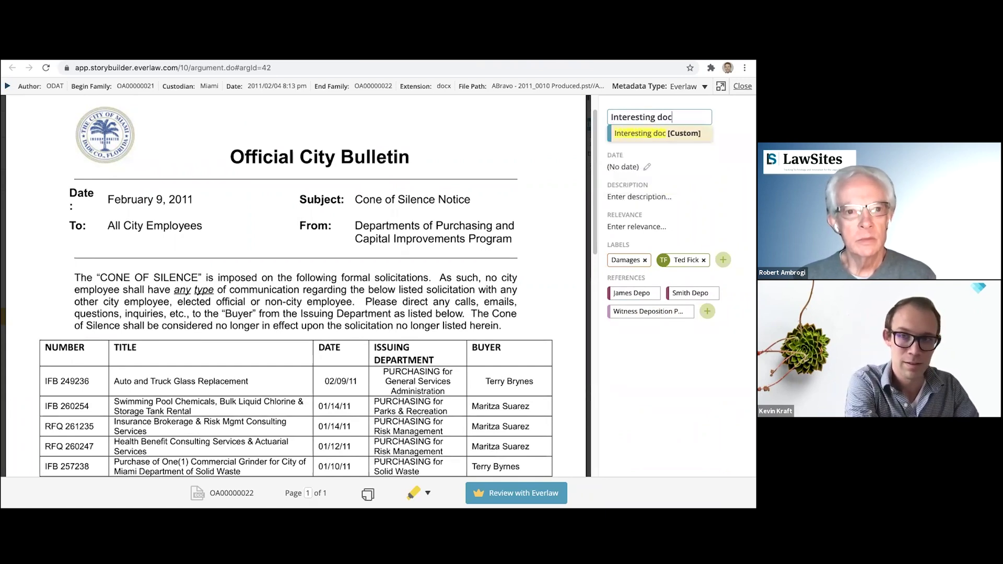
{"action": "key", "text": "Return"}
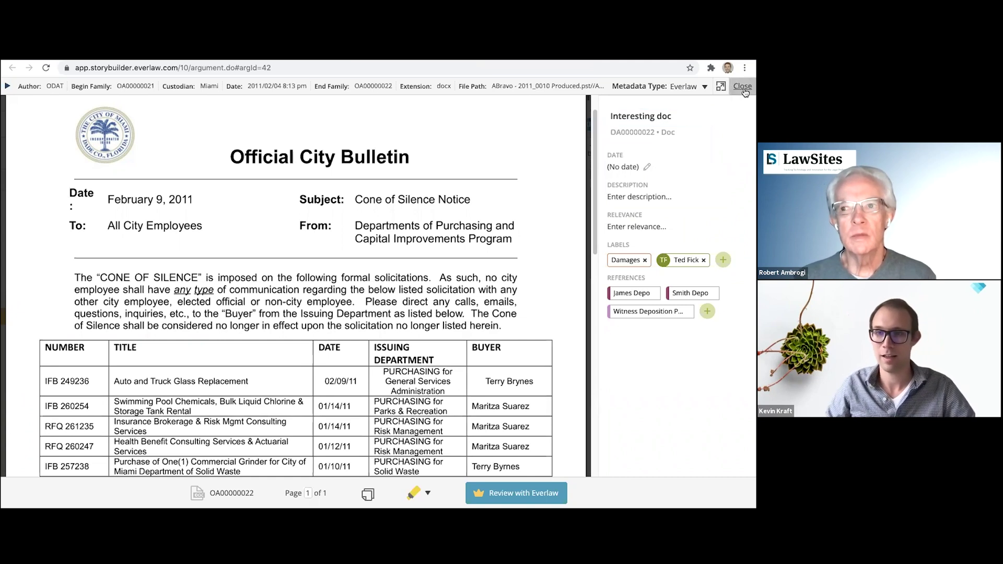
{"action": "left_click", "coordinate": [742, 87]}
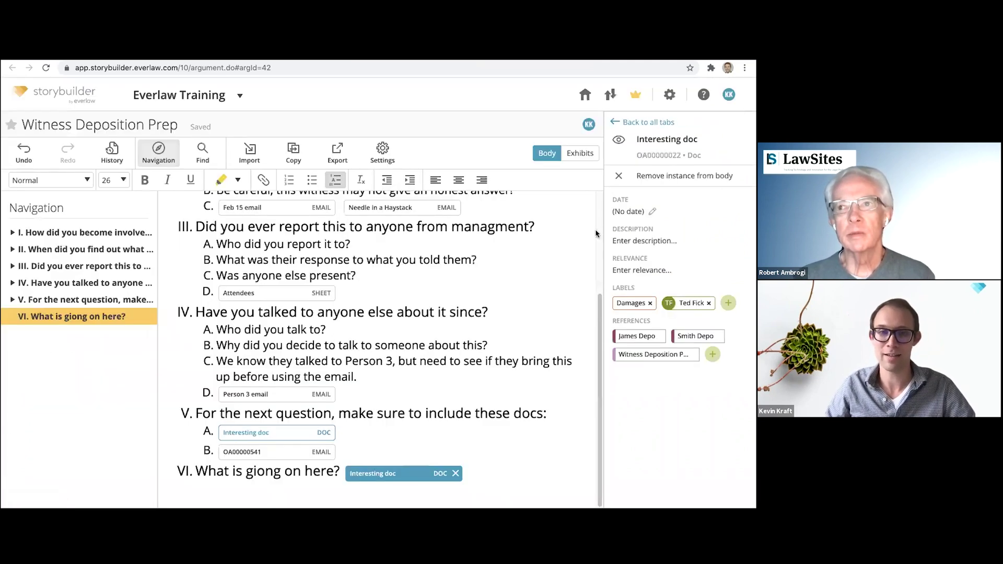
- Return to the outline and scroll back to the top of the Witness Deposition Prep draft
{"action": "left_click", "coordinate": [465, 434]}
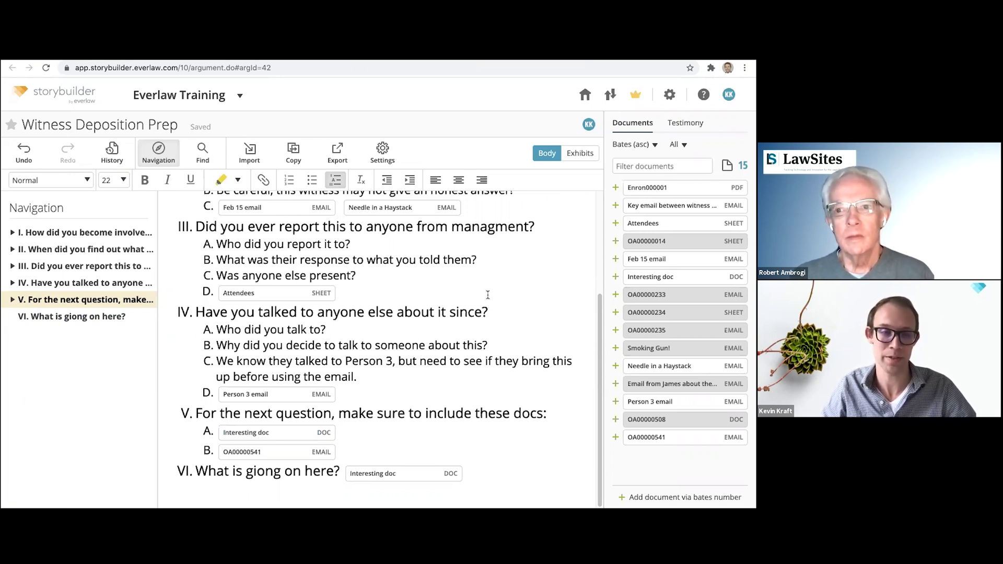
{"action": "scroll", "coordinate": [488, 295], "scroll_direction": "up", "scroll_amount": 1}
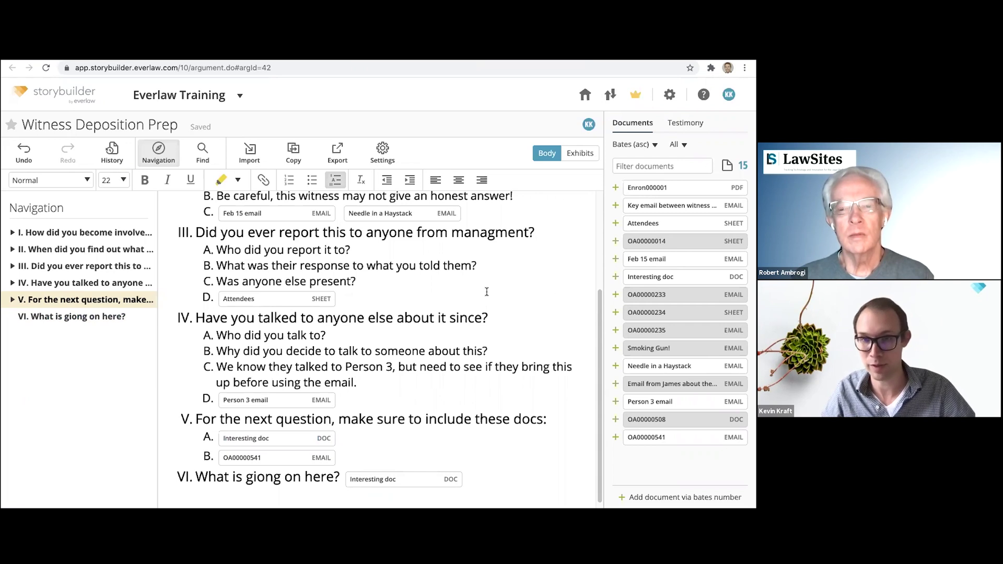
{"action": "scroll", "coordinate": [486, 292], "scroll_direction": "up", "scroll_amount": 5}
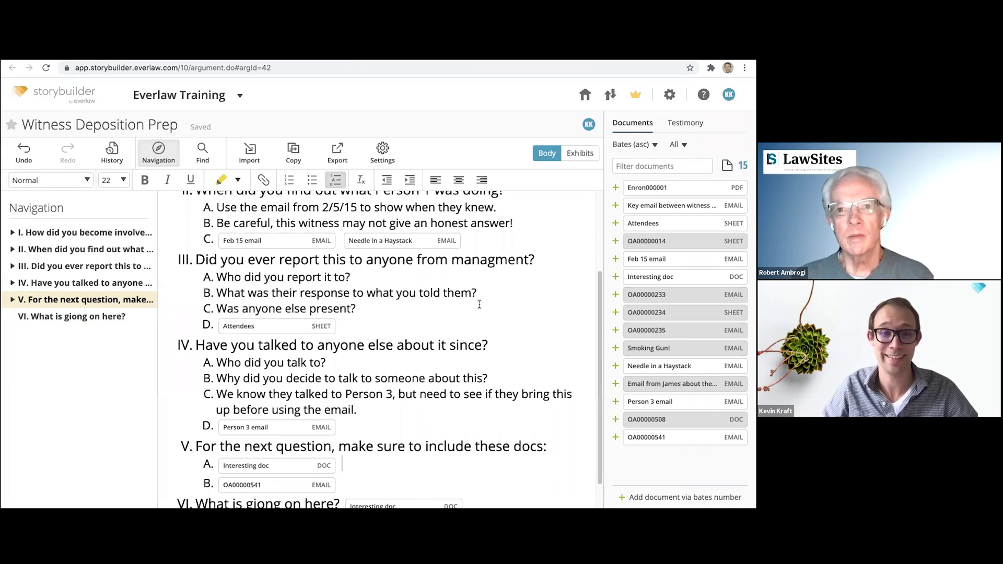
{"action": "scroll", "coordinate": [473, 303], "scroll_direction": "up", "scroll_amount": 3}
{"action": "scroll", "coordinate": [473, 303], "scroll_direction": "up", "scroll_amount": 5}
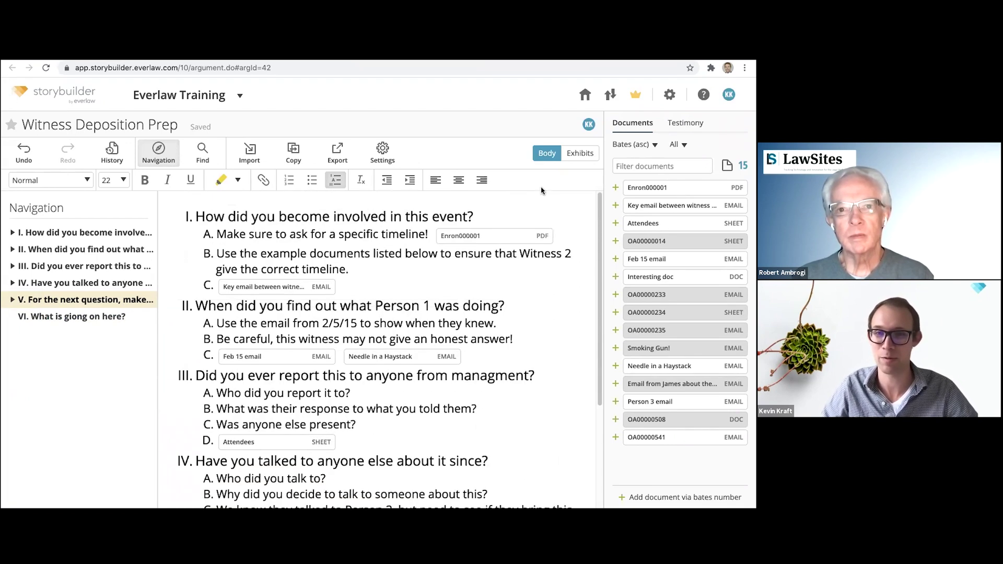
- Show and scroll through the Witness Deposition Prep draft's exhibit list
{"action": "left_click", "coordinate": [579, 154]}
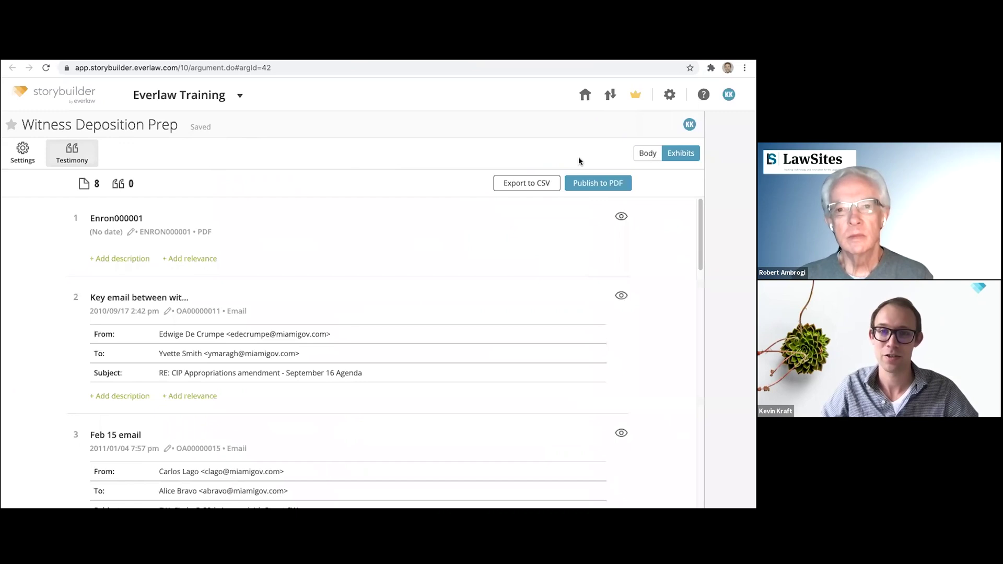
{"action": "scroll", "coordinate": [478, 266], "scroll_direction": "down", "scroll_amount": 2}
{"action": "scroll", "coordinate": [478, 265], "scroll_direction": "down", "scroll_amount": 2}
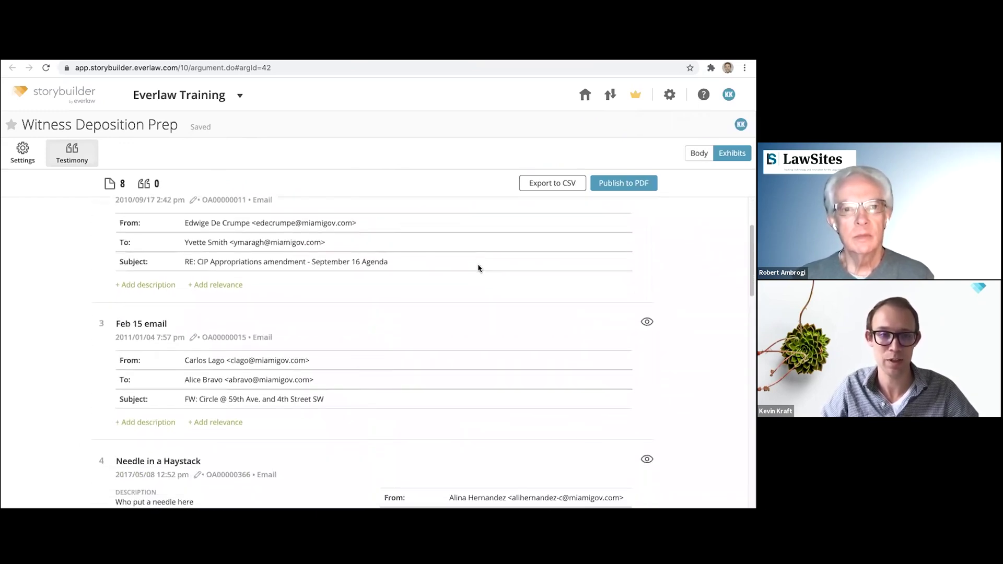
{"action": "scroll", "coordinate": [479, 262], "scroll_direction": "up", "scroll_amount": 3}
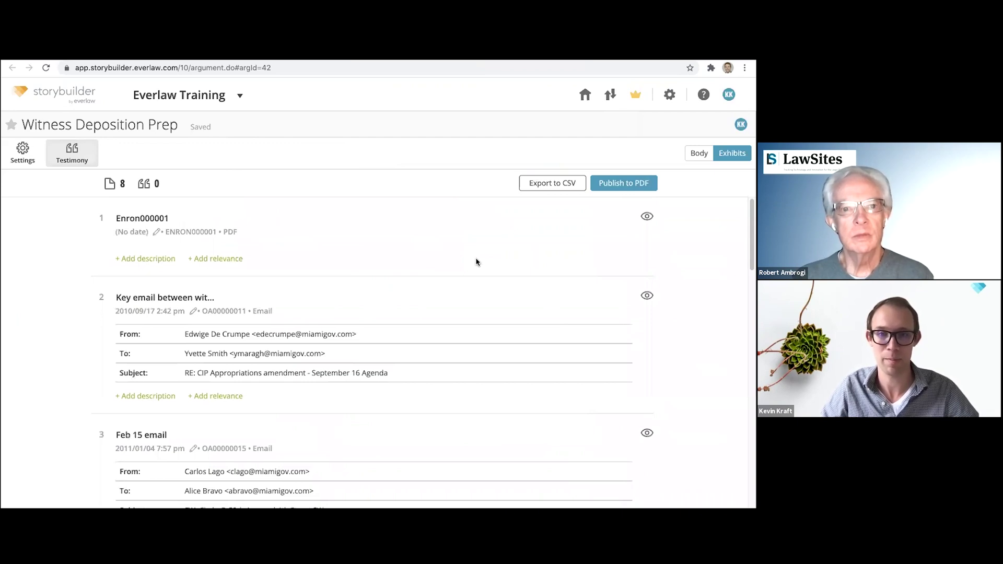
- Publish the exhibits as a single PDF with images, testimony, line numbers, highlights and description pages
{"action": "left_click", "coordinate": [622, 183]}
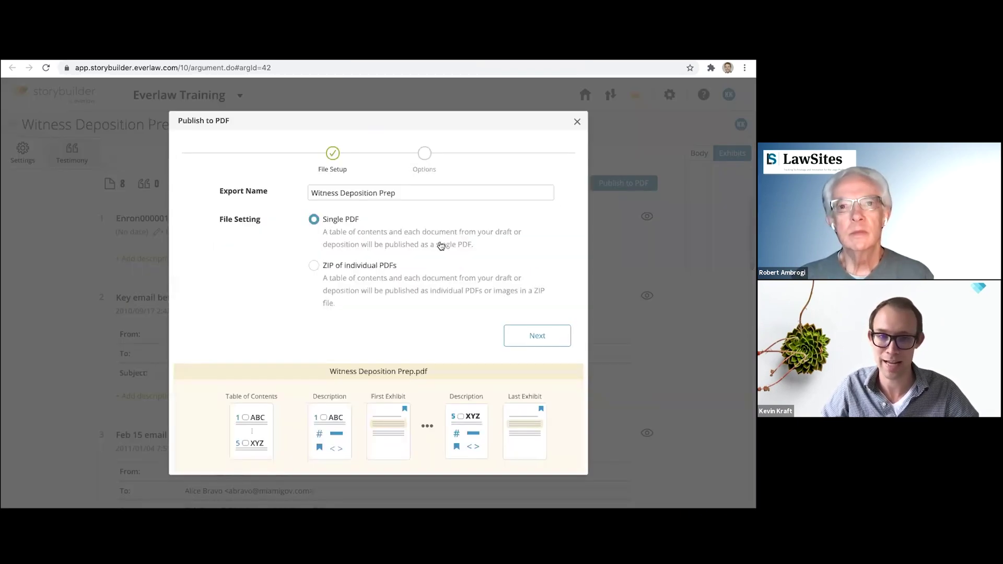
{"action": "left_click", "coordinate": [519, 337]}
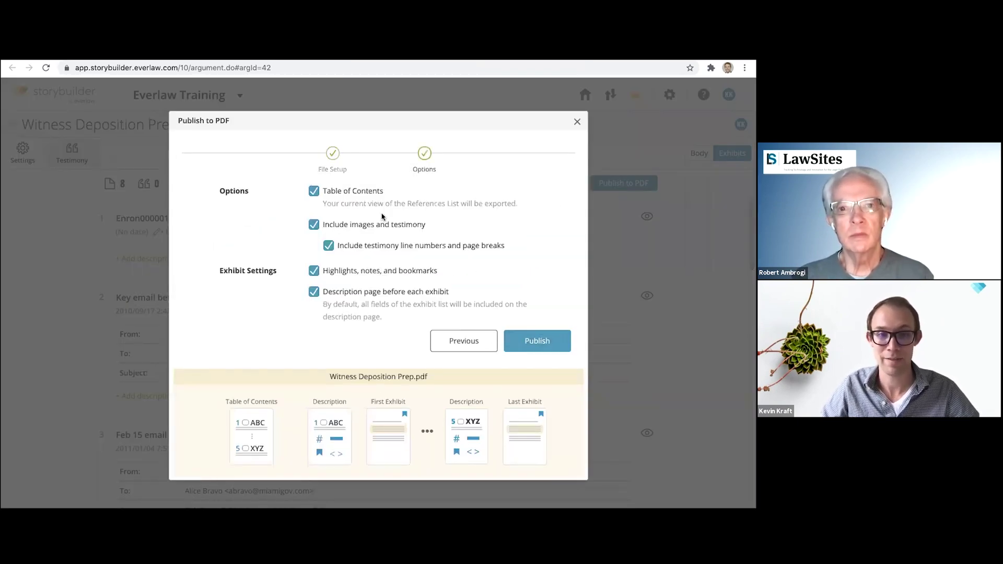
{"action": "left_click", "coordinate": [314, 224]}
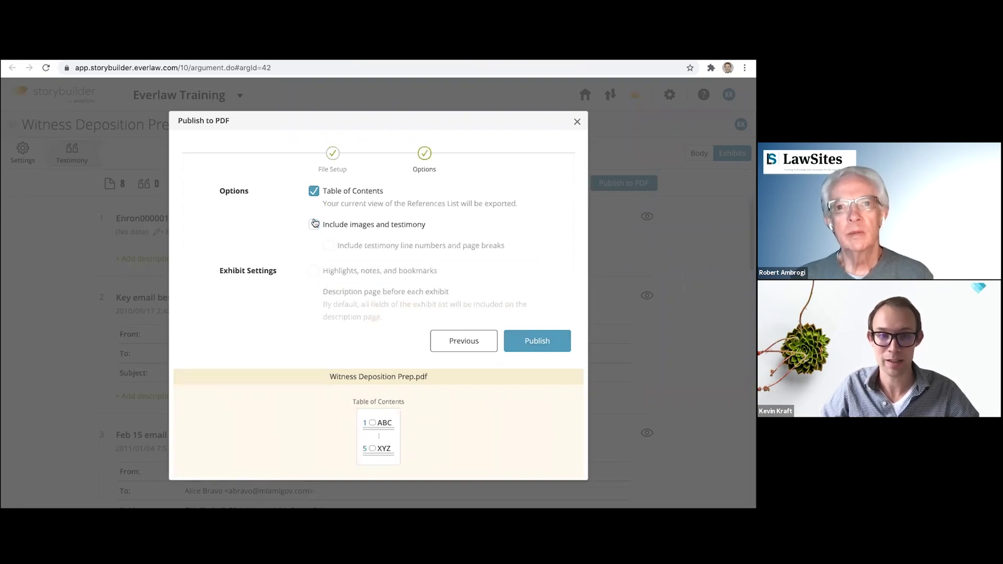
{"action": "left_click", "coordinate": [314, 224]}
{"action": "left_click", "coordinate": [328, 245]}
{"action": "left_click", "coordinate": [313, 272]}
{"action": "left_click", "coordinate": [313, 292]}
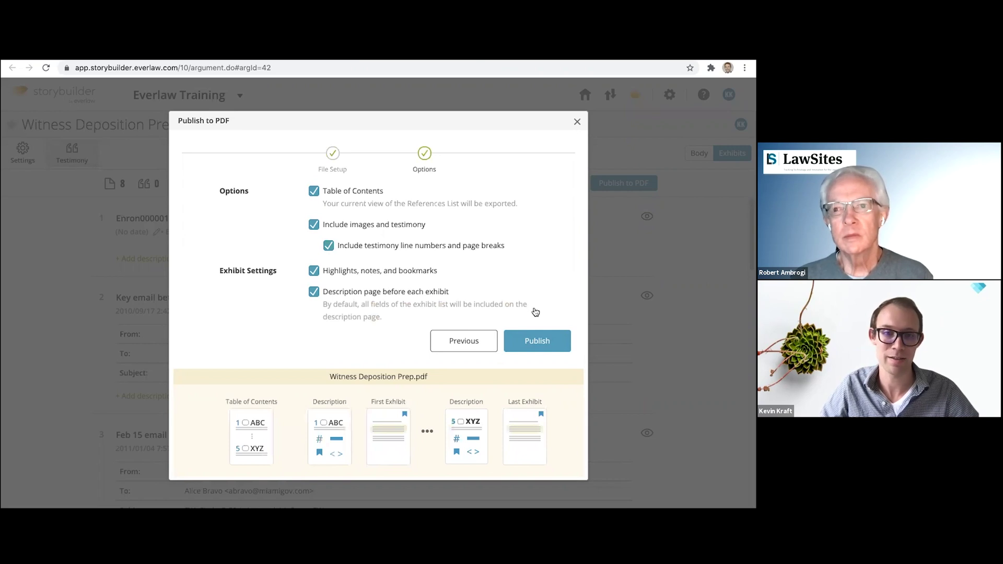
{"action": "left_click", "coordinate": [542, 343]}
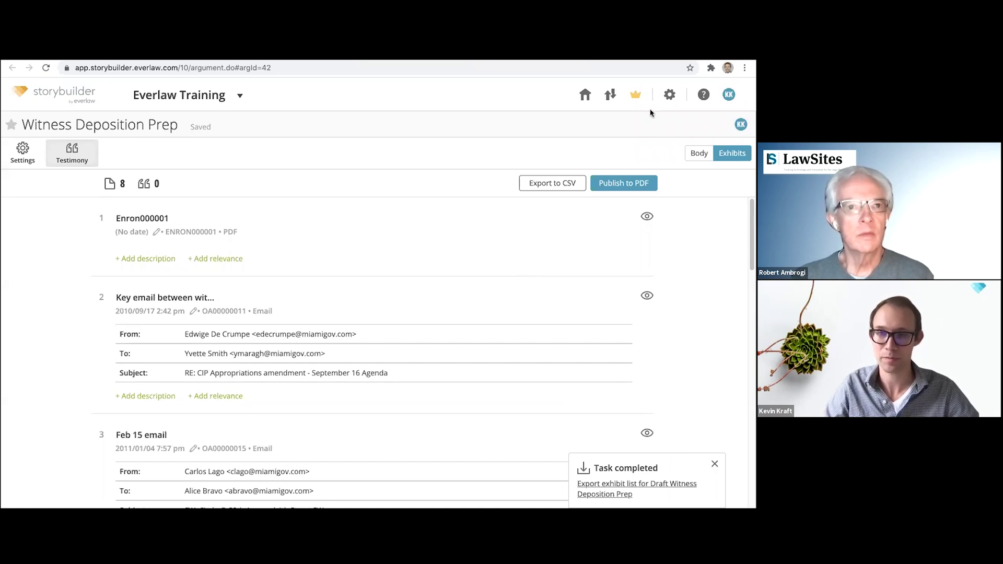
- Go from Story Home to the Depositions list and open James Depo's question outline
{"action": "left_click", "coordinate": [584, 99]}
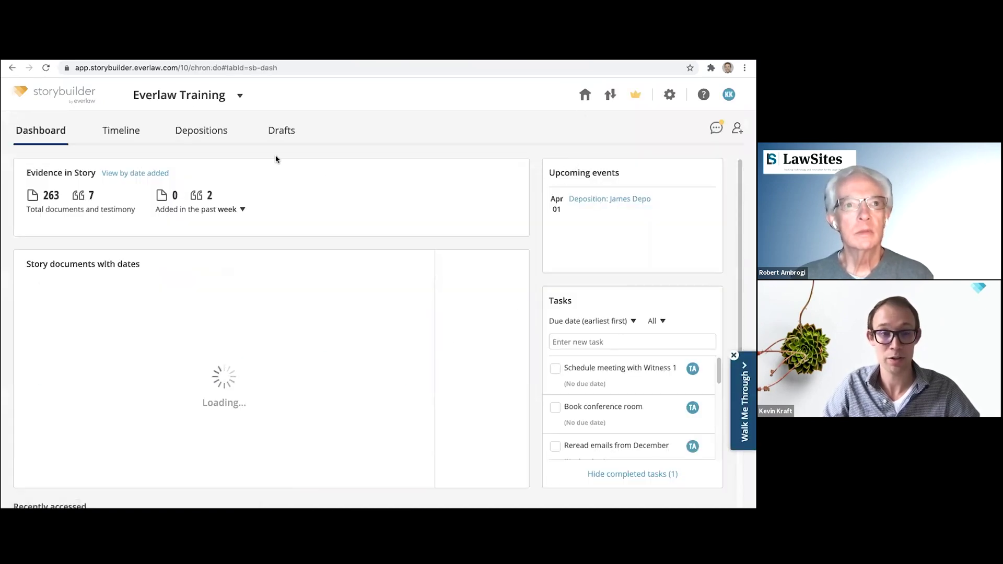
{"action": "left_click", "coordinate": [212, 130]}
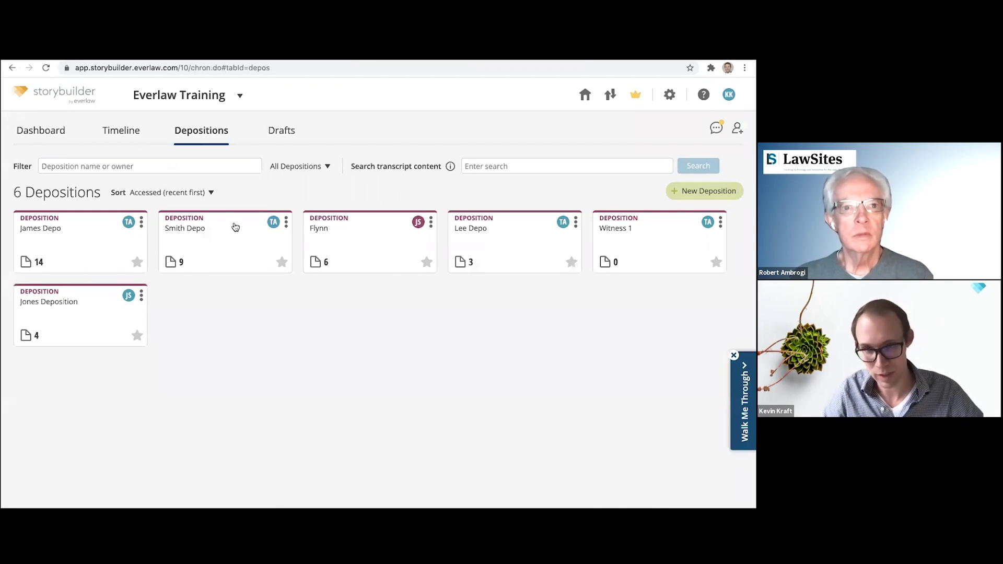
{"action": "left_click", "coordinate": [92, 236]}
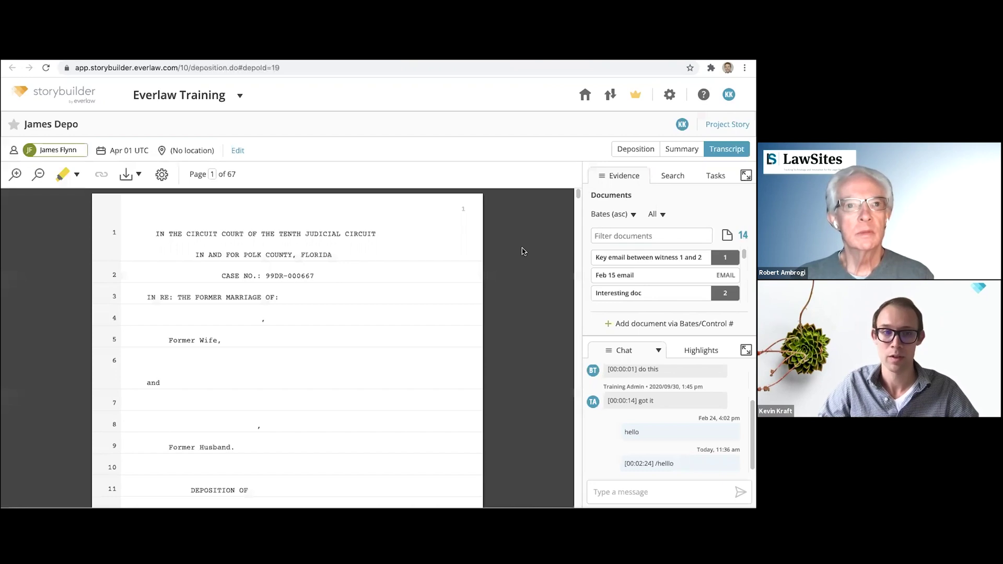
{"action": "left_click", "coordinate": [642, 153]}
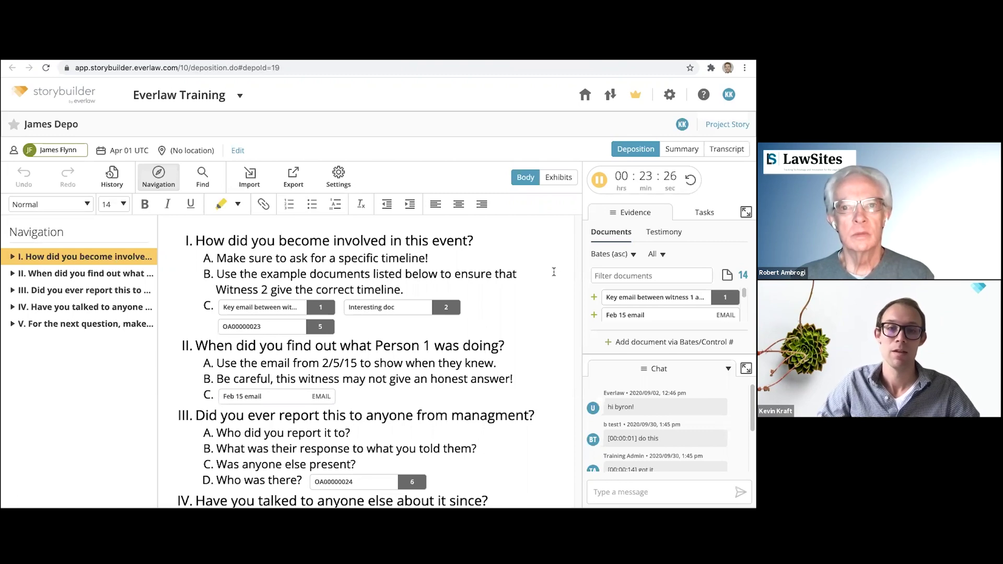
- Review the outline and place the cursor in empty point C under question V
{"action": "scroll", "coordinate": [489, 264], "scroll_direction": "down", "scroll_amount": 1}
{"action": "scroll", "coordinate": [489, 264], "scroll_direction": "down", "scroll_amount": 3}
{"action": "scroll", "coordinate": [487, 259], "scroll_direction": "up", "scroll_amount": 4}
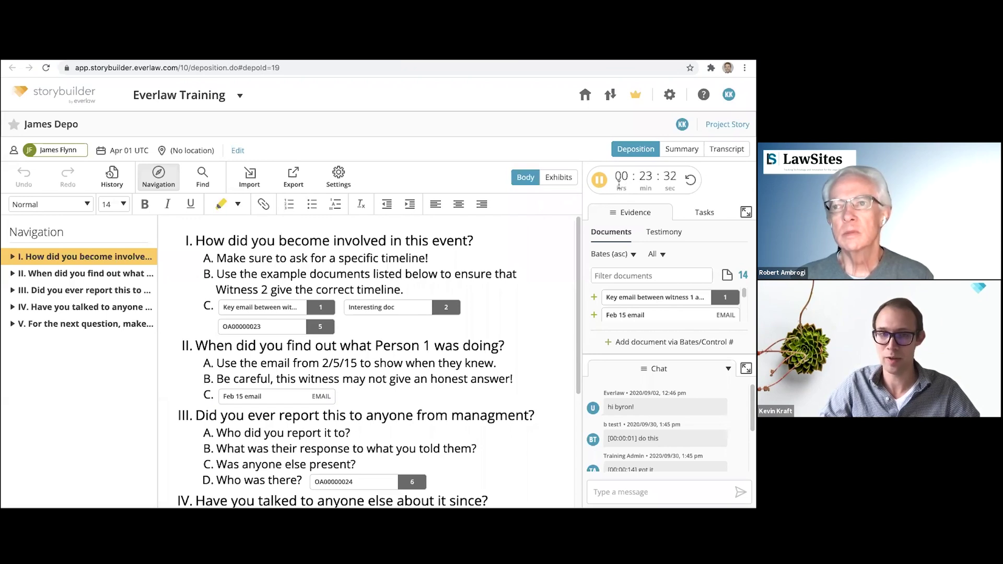
{"action": "scroll", "coordinate": [584, 241], "scroll_direction": "down", "scroll_amount": 1}
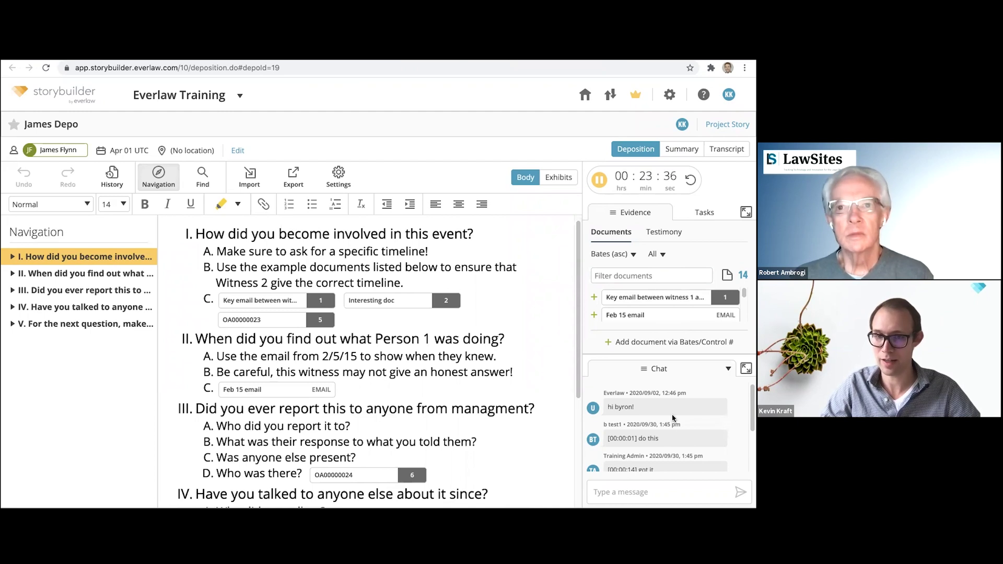
{"action": "left_click", "coordinate": [642, 492]}
{"action": "scroll", "coordinate": [451, 445], "scroll_direction": "down", "scroll_amount": 3}
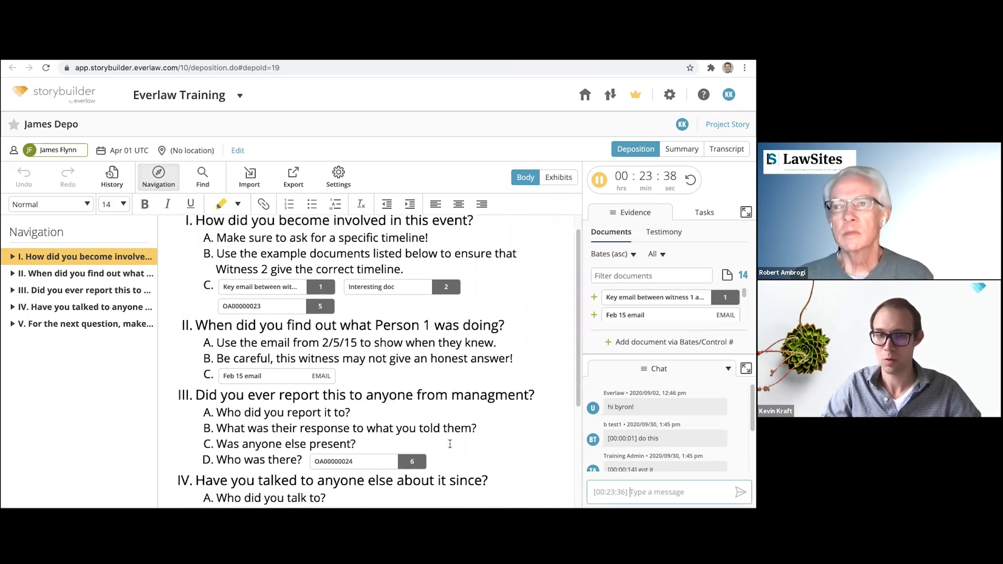
{"action": "left_click", "coordinate": [365, 474]}
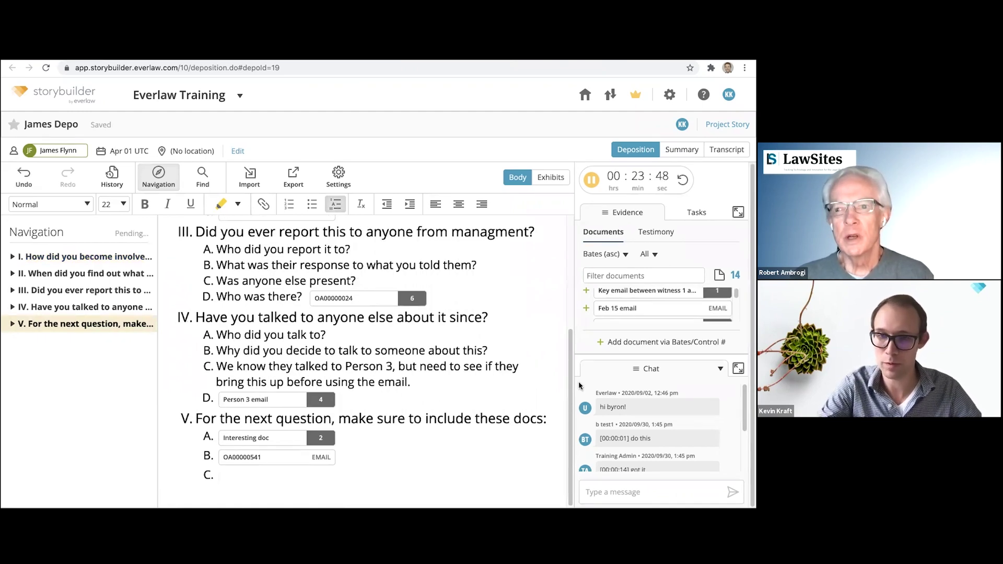
- Check the keyboard shortcuts list, then insert timestamp [00:23:58] into point C under question V
{"action": "key", "text": "question"}
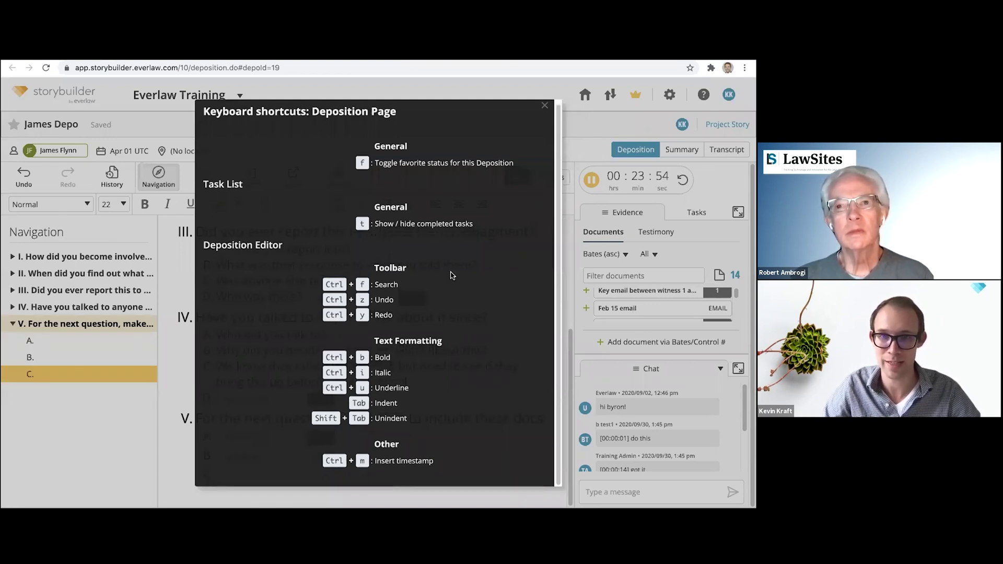
{"action": "left_click", "coordinate": [544, 106]}
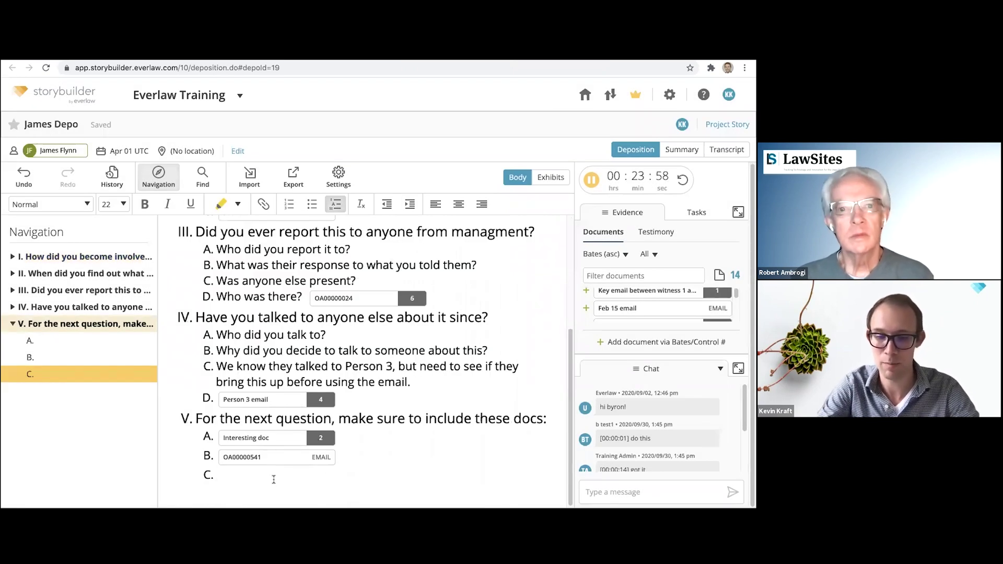
{"action": "key", "text": "ctrl+shift+t"}
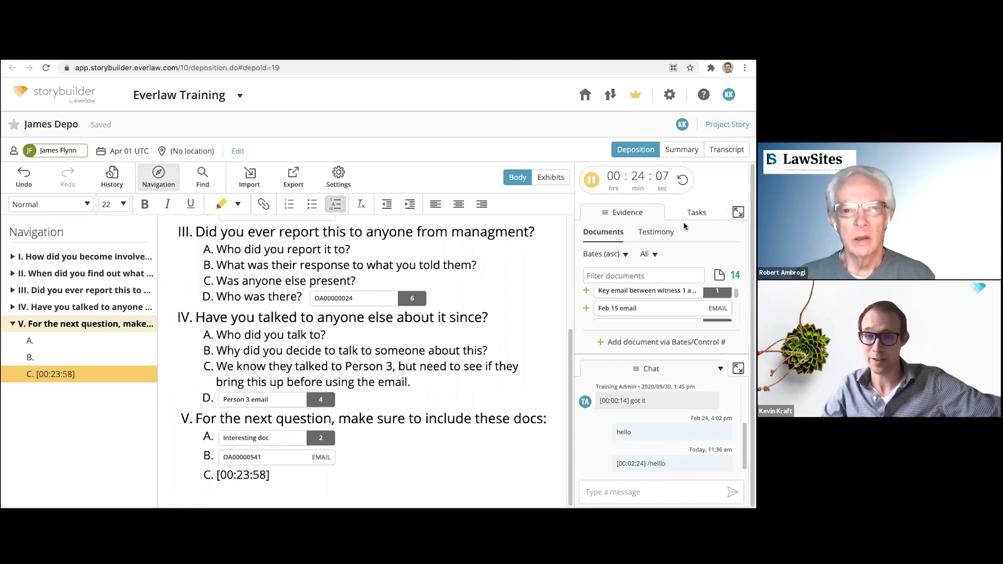
{"action": "mouse_move", "coordinate": [645, 464]}
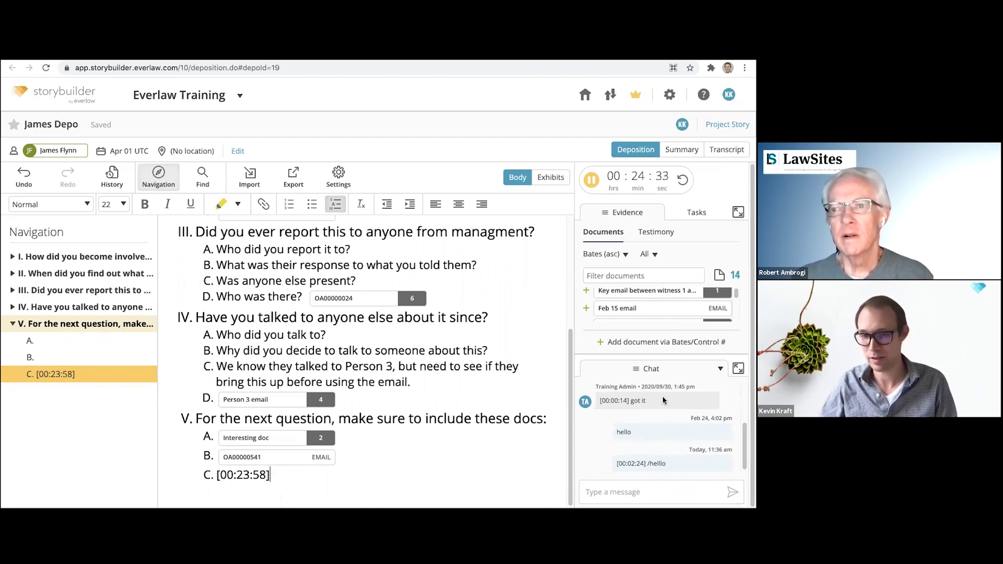
{"action": "left_click", "coordinate": [646, 489]}
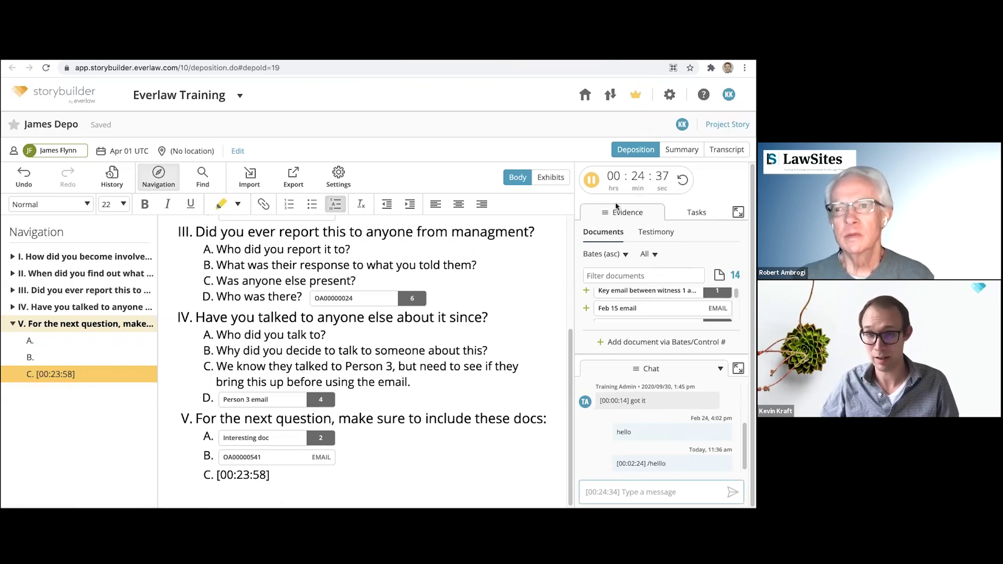
- Send the timestamped message 'hi' in the James Depo deposition chat
{"action": "mouse_move", "coordinate": [652, 399]}
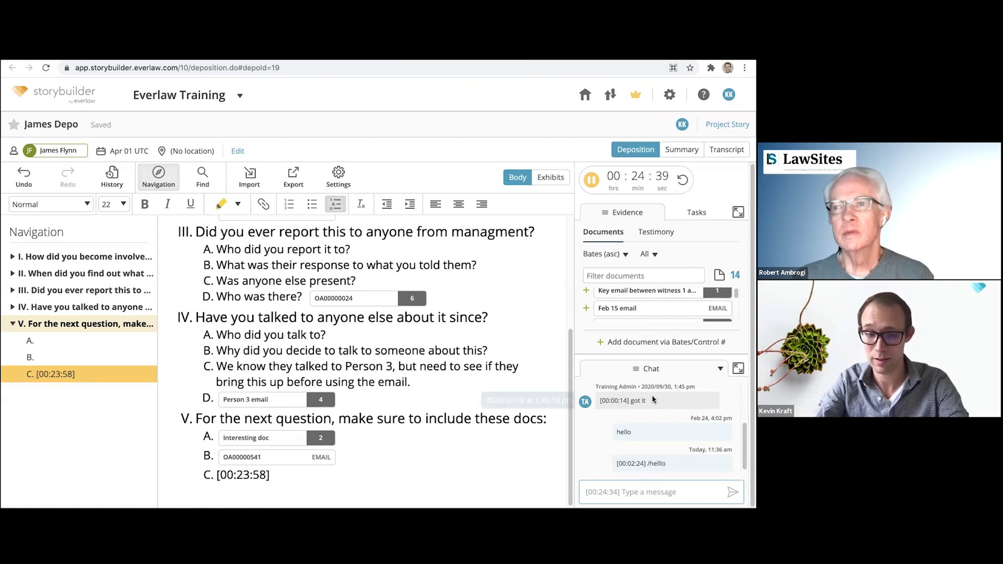
{"action": "type", "text": "hi"}
{"action": "key", "text": "Return"}
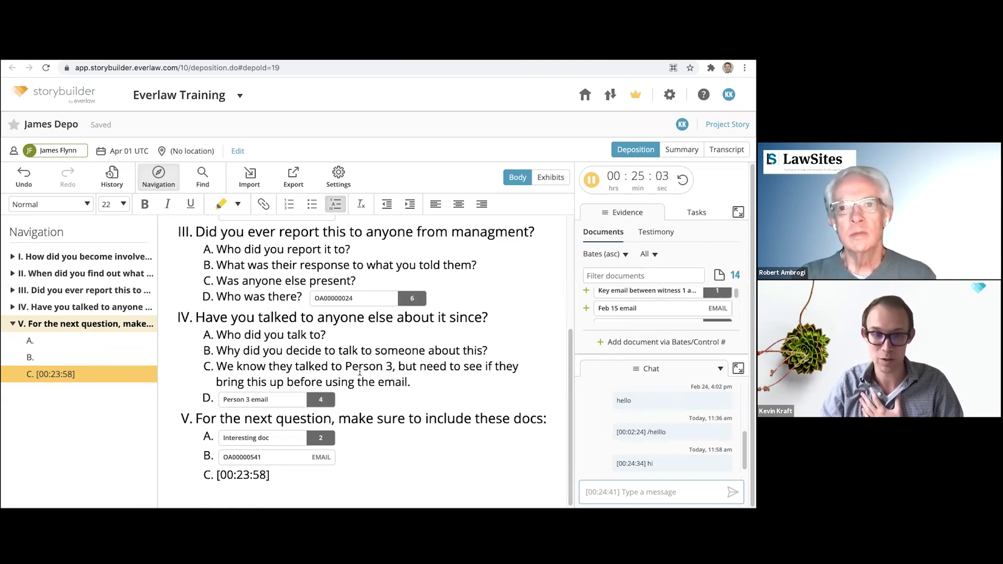
{"action": "right_click", "coordinate": [334, 409]}
- Dismiss the stray context menu and view the Key email and Interesting doc exhibit details
{"action": "left_click", "coordinate": [272, 413]}
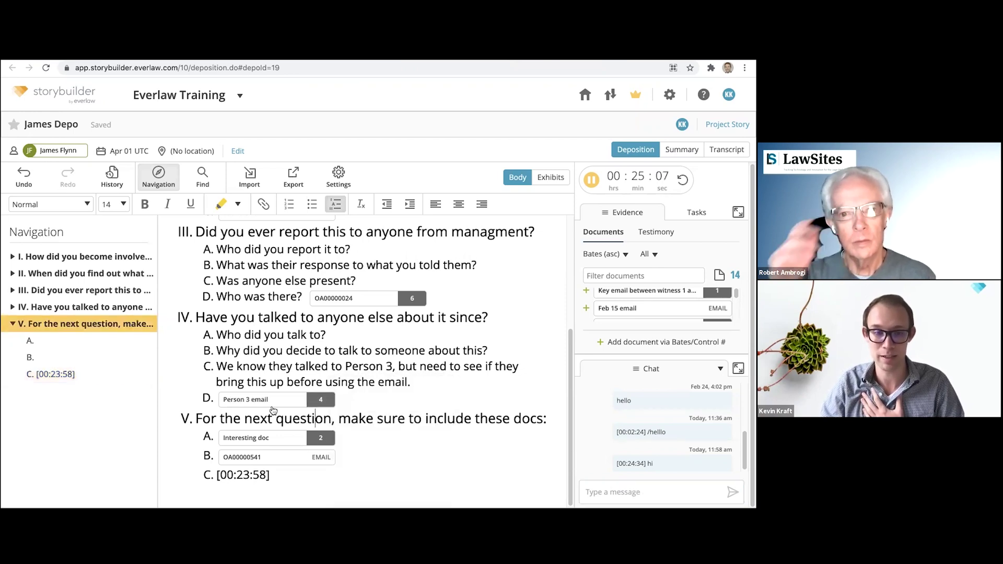
{"action": "scroll", "coordinate": [398, 340], "scroll_direction": "up", "scroll_amount": 4}
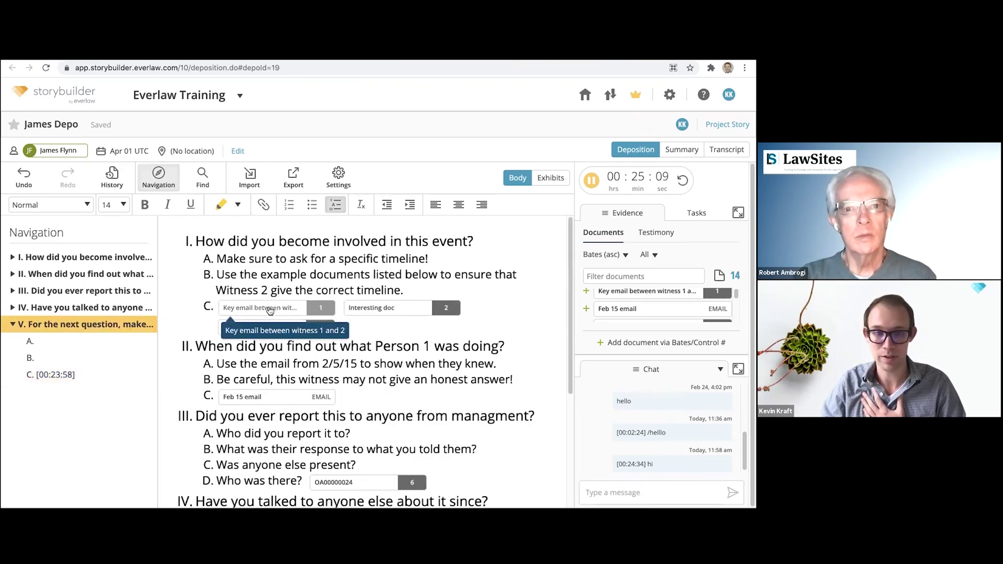
{"action": "left_click", "coordinate": [327, 308]}
{"action": "left_click", "coordinate": [413, 308]}
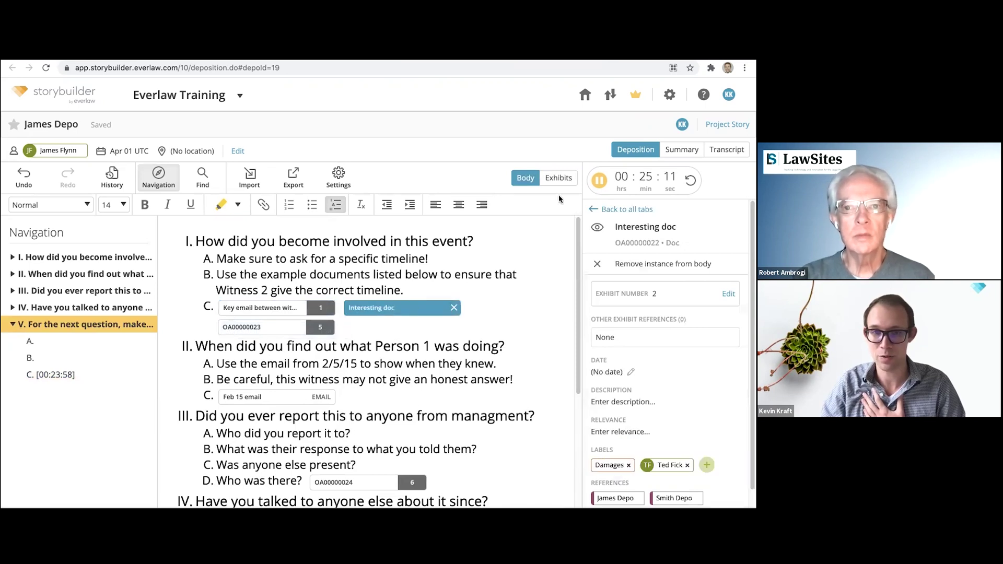
- Scroll the deposition's exhibit list back to exhibit 1 and open the James Depo transcript
{"action": "left_click", "coordinate": [558, 178]}
{"action": "scroll", "coordinate": [188, 292], "scroll_direction": "down", "scroll_amount": 2}
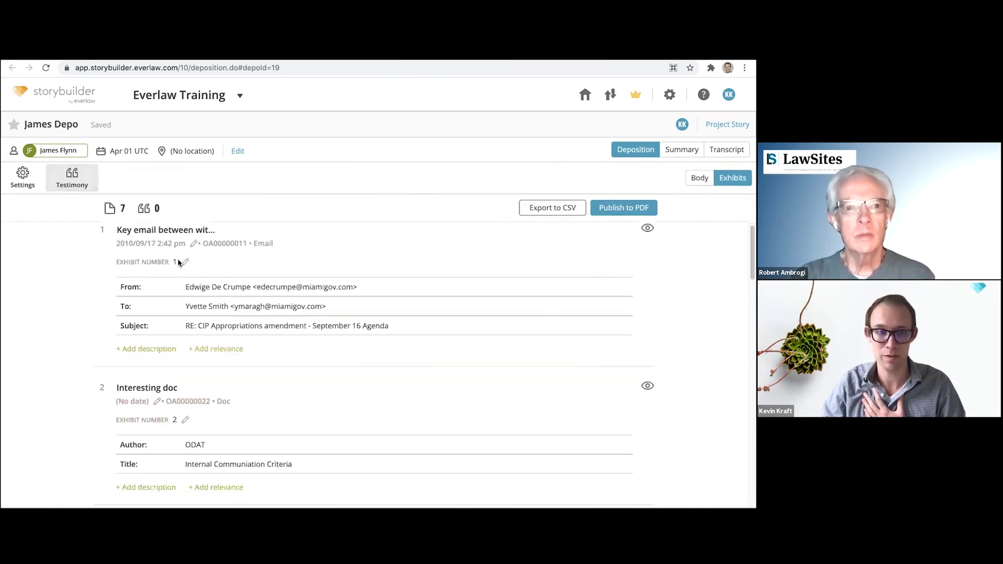
{"action": "scroll", "coordinate": [199, 266], "scroll_direction": "down", "scroll_amount": 2}
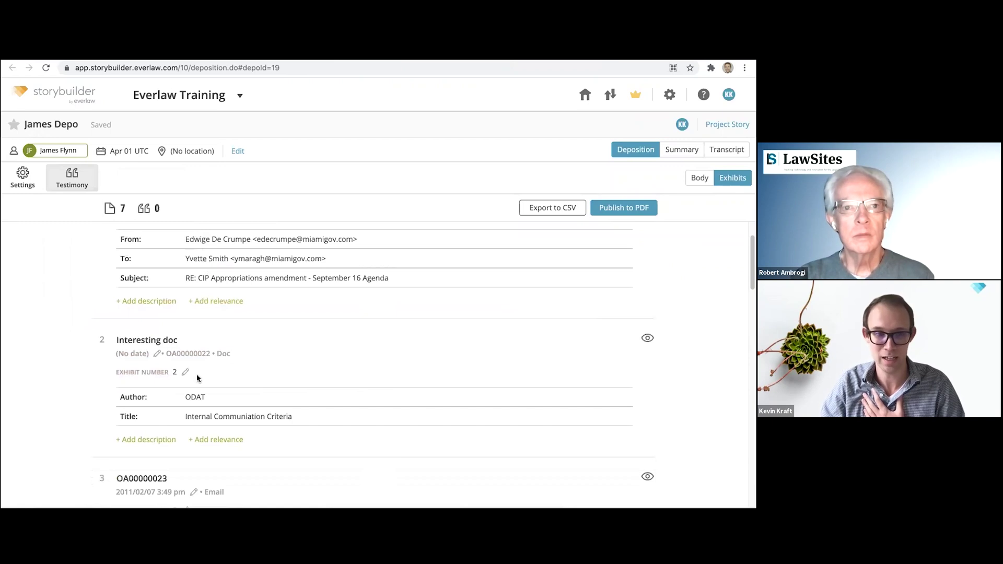
{"action": "scroll", "coordinate": [197, 376], "scroll_direction": "down", "scroll_amount": 1}
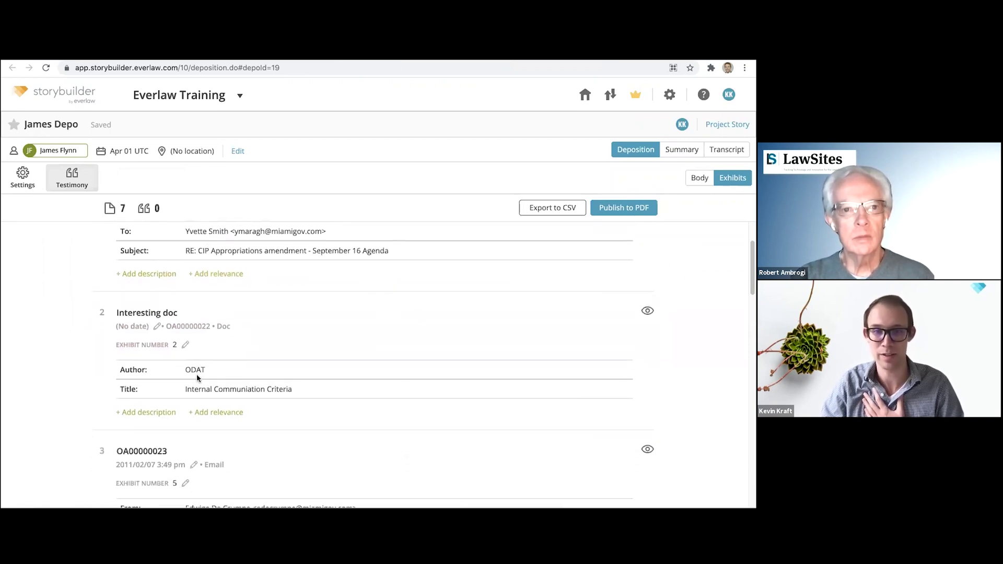
{"action": "scroll", "coordinate": [197, 375], "scroll_direction": "up", "scroll_amount": 3}
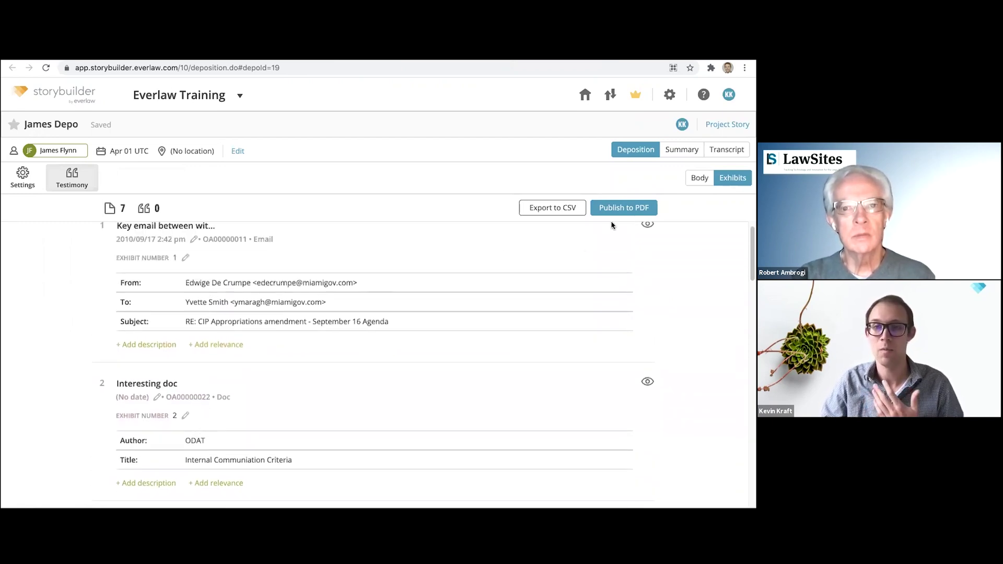
{"action": "left_click", "coordinate": [719, 152]}
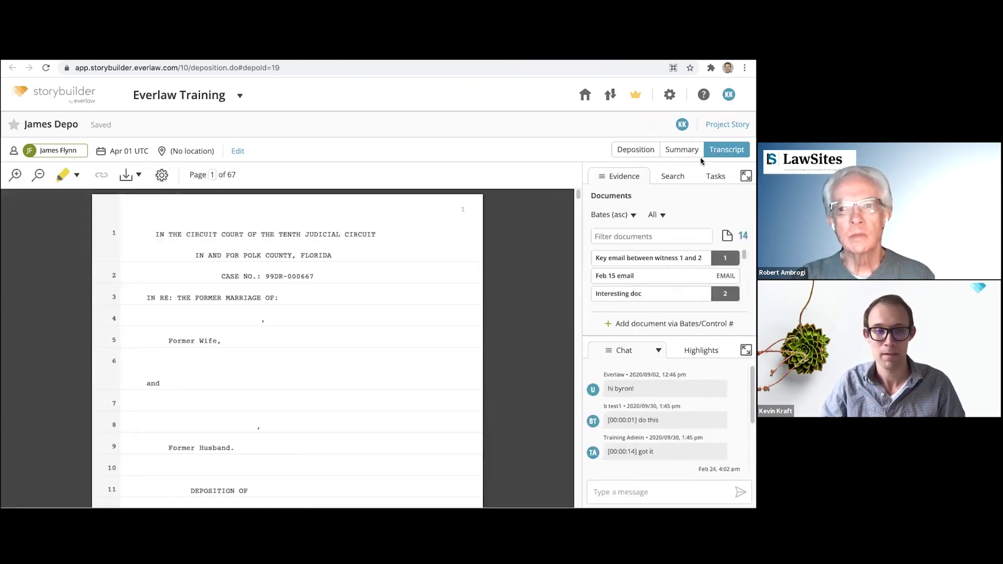
{"action": "scroll", "coordinate": [540, 334], "scroll_direction": "down", "scroll_amount": 1}
{"action": "scroll", "coordinate": [540, 334], "scroll_direction": "down", "scroll_amount": 5}
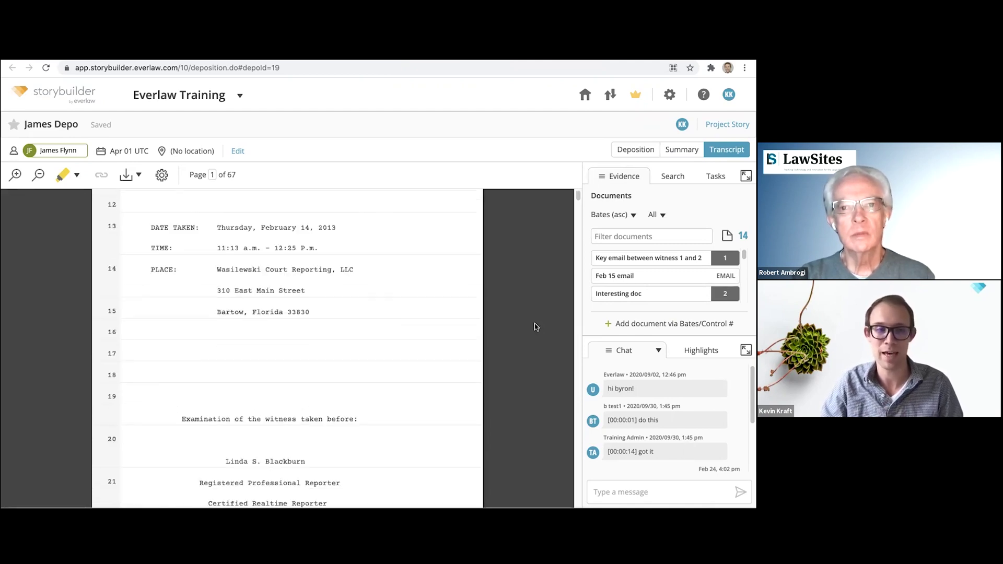
{"action": "scroll", "coordinate": [535, 327], "scroll_direction": "up", "scroll_amount": 3}
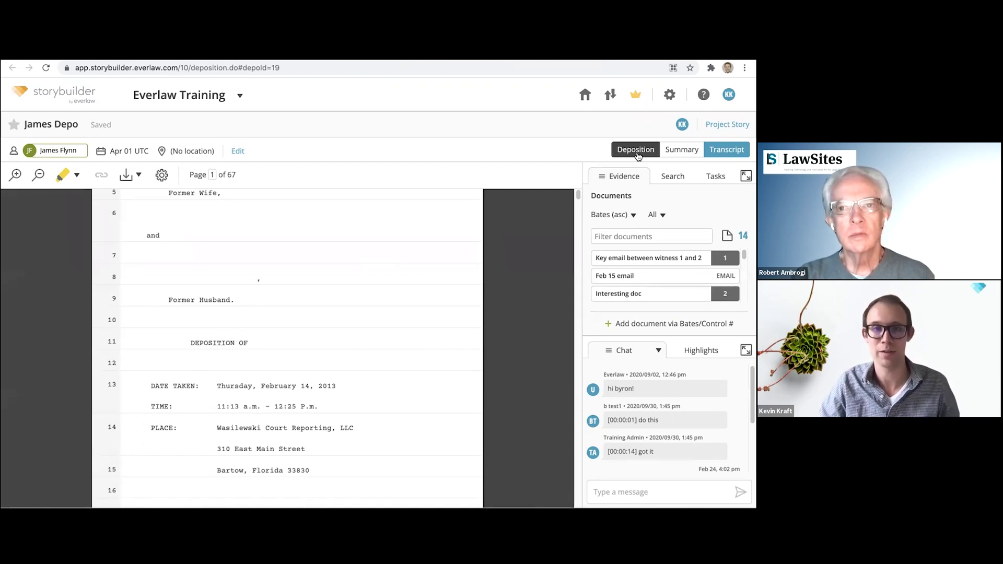
{"action": "left_click", "coordinate": [695, 148]}
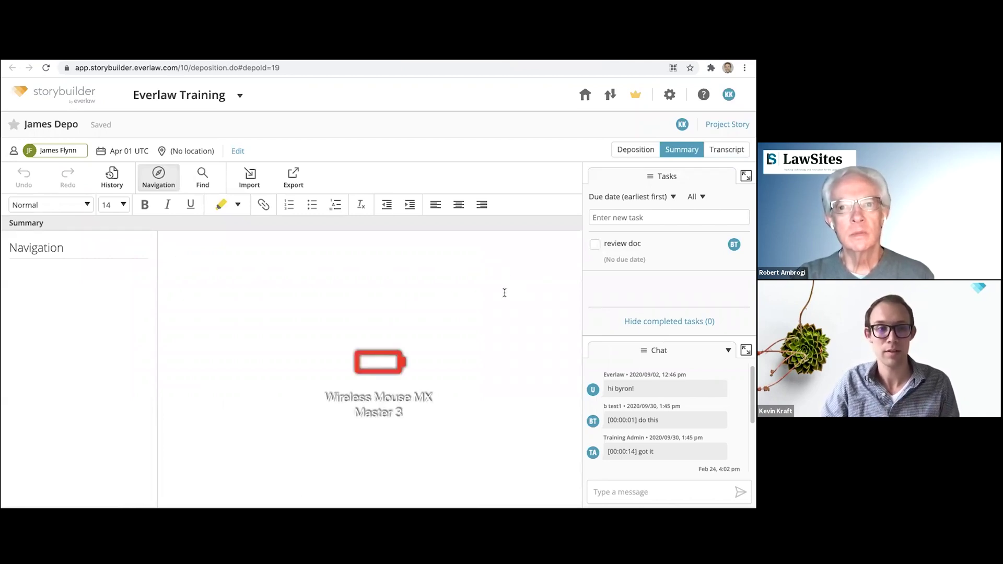
{"action": "left_click", "coordinate": [726, 152]}
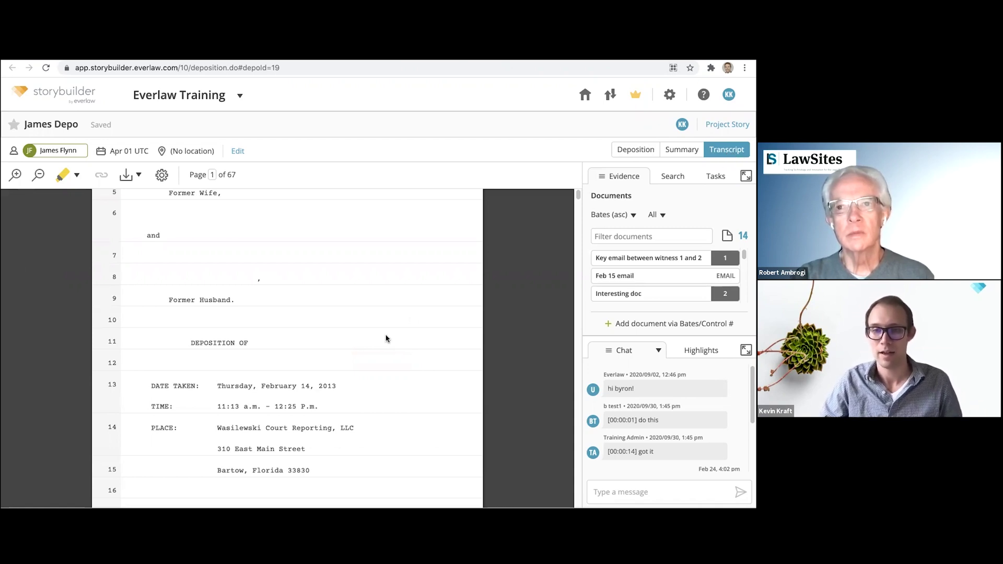
{"action": "scroll", "coordinate": [362, 357], "scroll_direction": "down", "scroll_amount": 1}
{"action": "scroll", "coordinate": [362, 350], "scroll_direction": "down", "scroll_amount": 5}
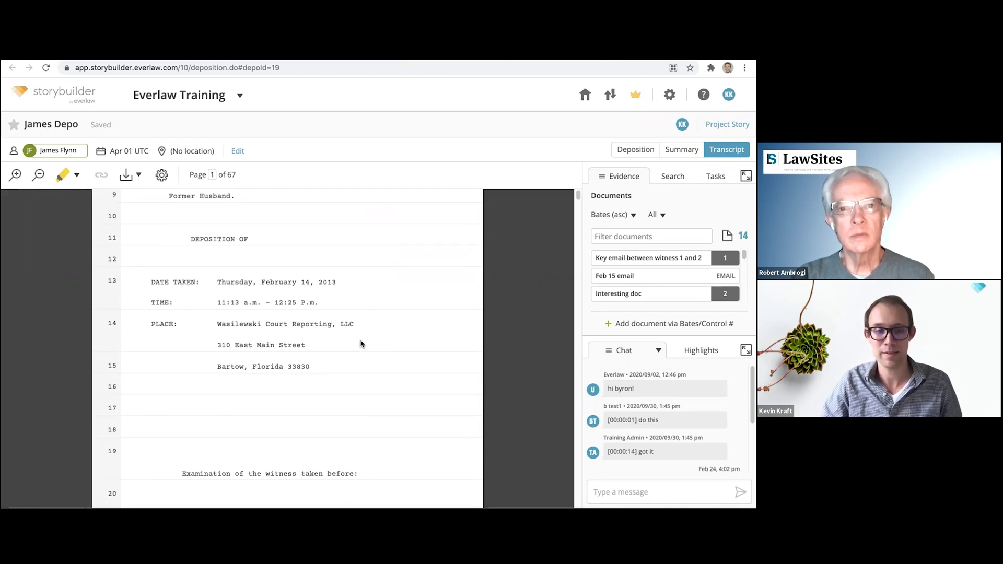
{"action": "scroll", "coordinate": [361, 343], "scroll_direction": "down", "scroll_amount": 2}
{"action": "scroll", "coordinate": [361, 343], "scroll_direction": "down", "scroll_amount": 15}
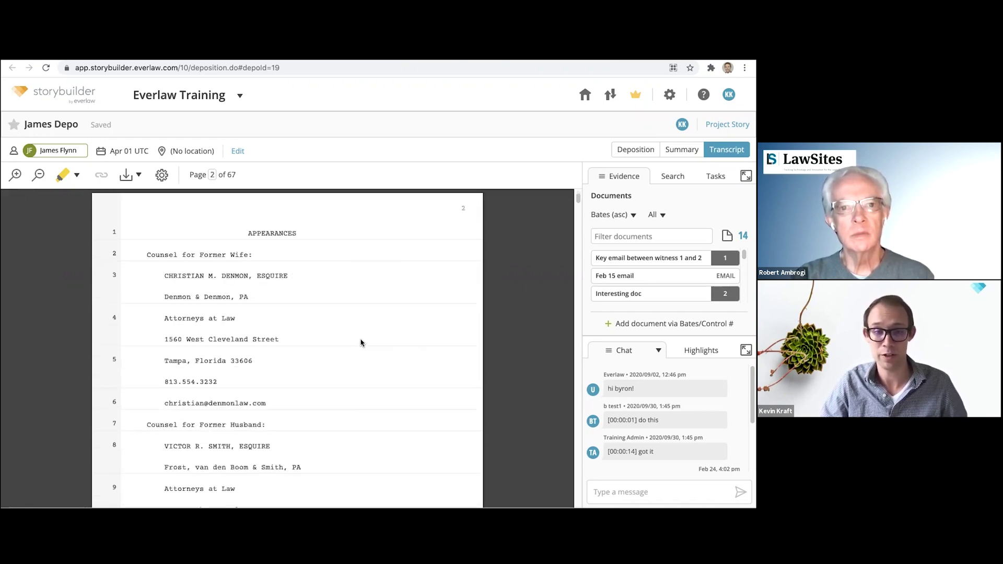
{"action": "scroll", "coordinate": [359, 342], "scroll_direction": "down", "scroll_amount": 20}
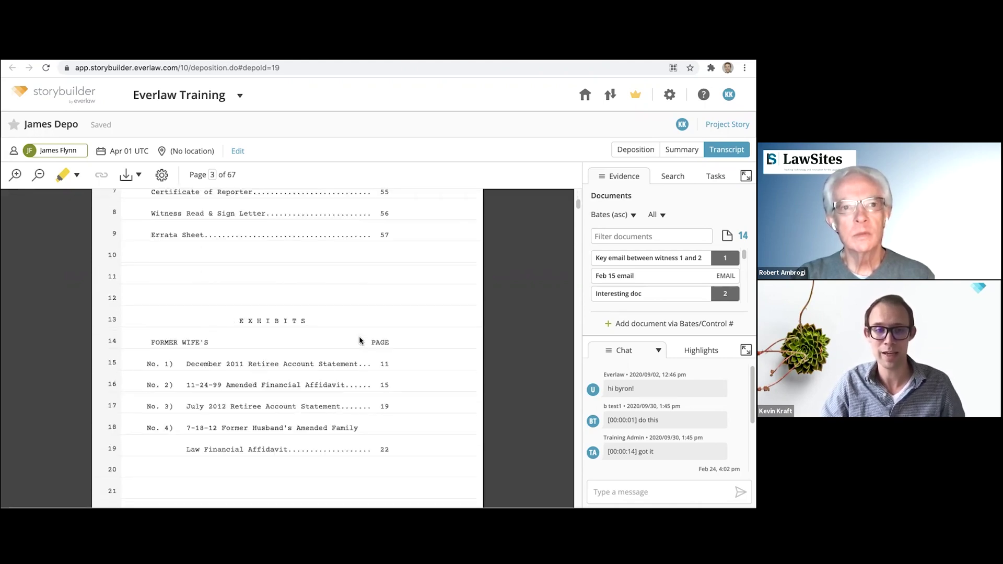
- Highlight transcript line 5:16 as testimony and add it to the Project Story
{"action": "scroll", "coordinate": [359, 337], "scroll_direction": "down", "scroll_amount": 20}
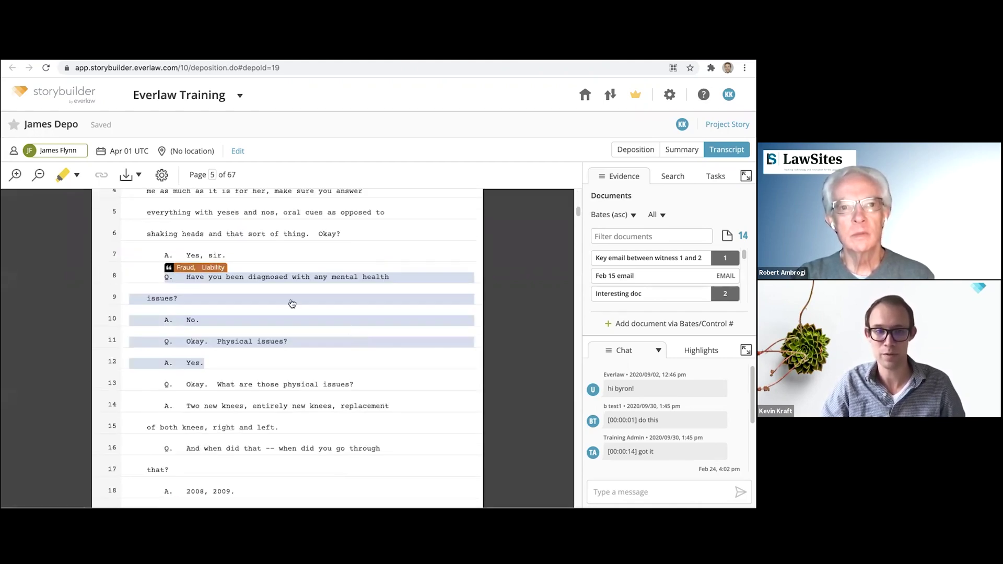
{"action": "left_click", "coordinate": [268, 280]}
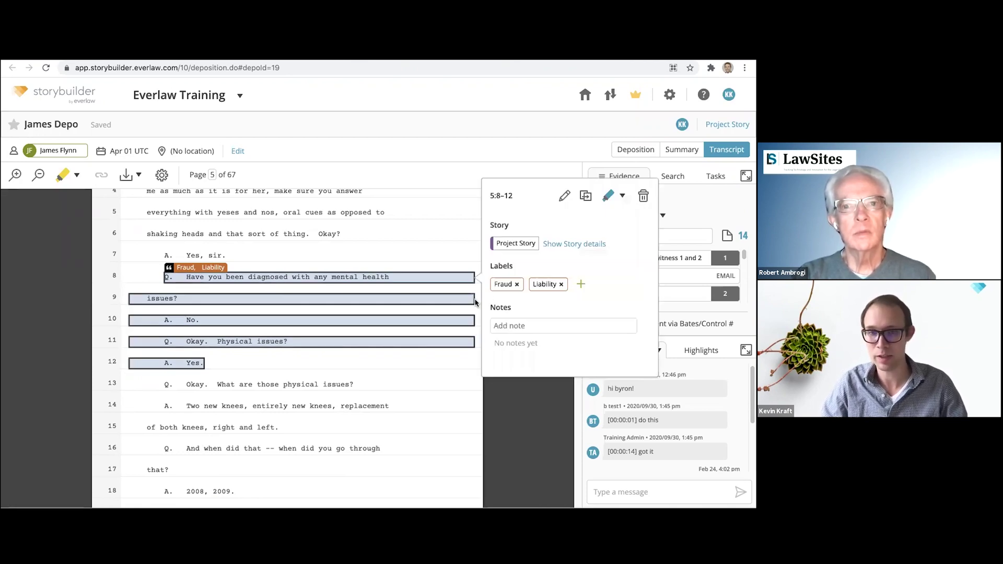
{"action": "scroll", "coordinate": [292, 420], "scroll_direction": "down", "scroll_amount": 1}
{"action": "left_click_drag", "start_coordinate": [165, 421], "coordinate": [384, 421]}
{"action": "left_click", "coordinate": [172, 448]}
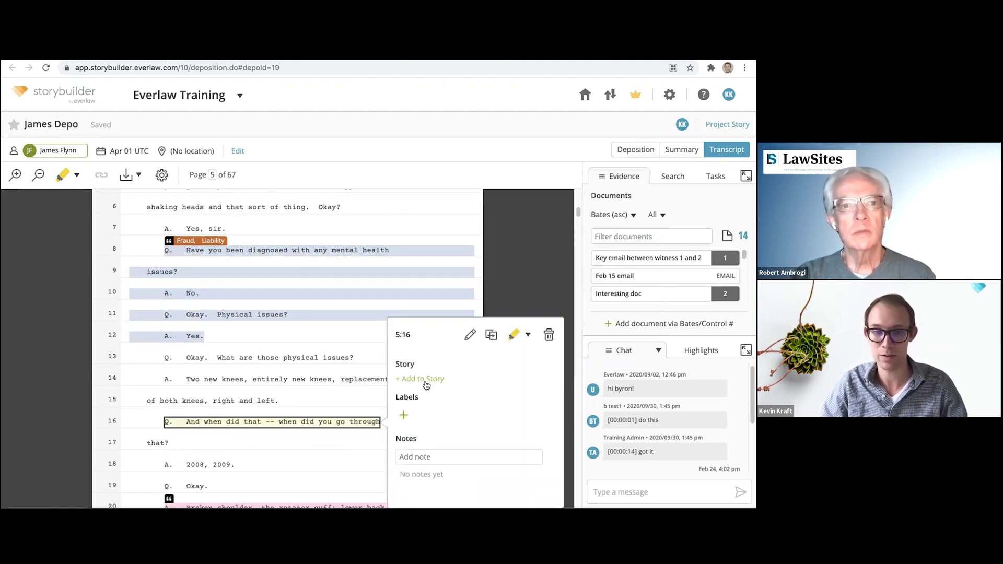
{"action": "left_click", "coordinate": [425, 381]}
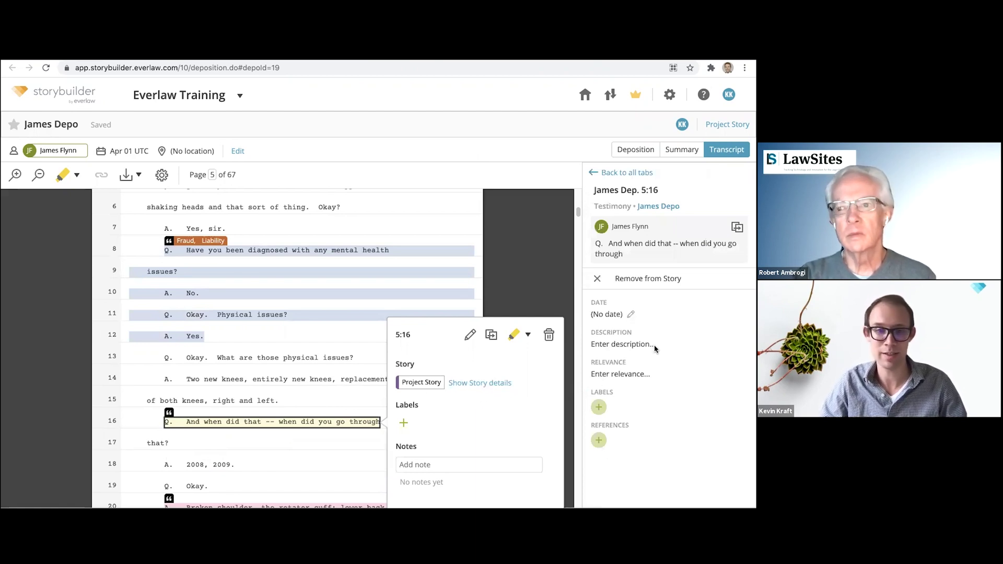
- Give the line 5:16 testimony the Damages label
{"action": "left_click", "coordinate": [598, 408]}
{"action": "left_click", "coordinate": [609, 290]}
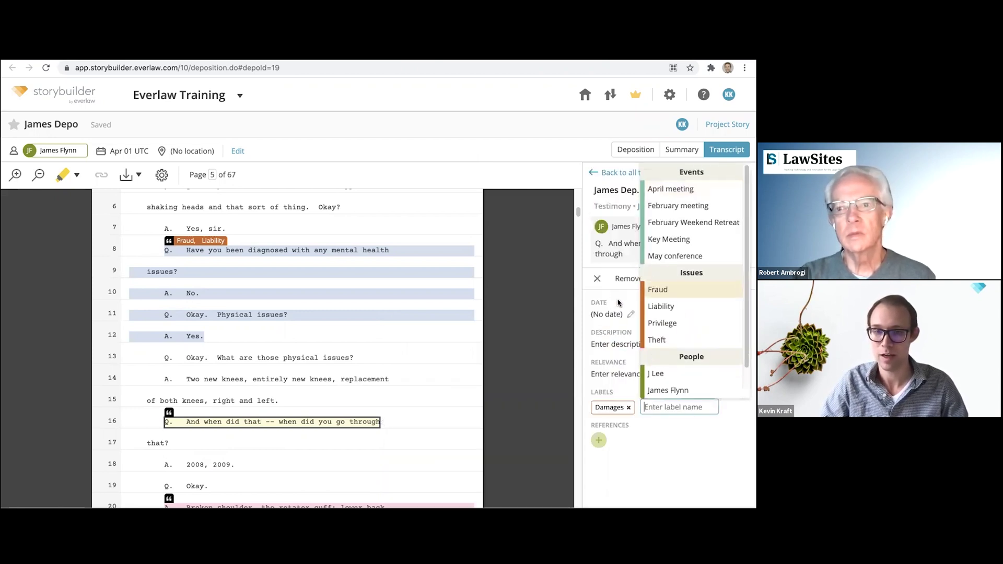
{"action": "left_click", "coordinate": [663, 475]}
{"action": "scroll", "coordinate": [335, 423], "scroll_direction": "down", "scroll_amount": 3}
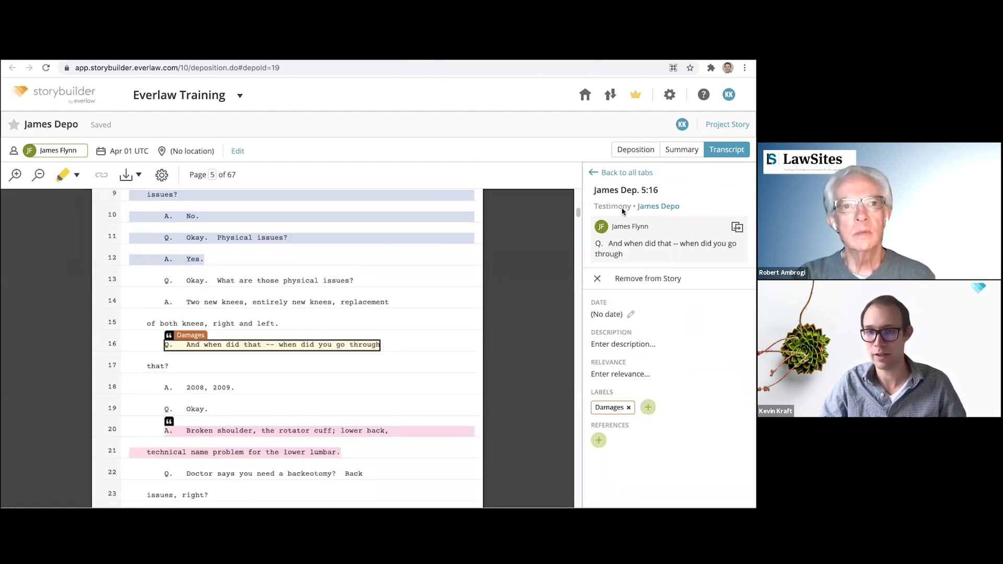
{"action": "left_click", "coordinate": [676, 192]}
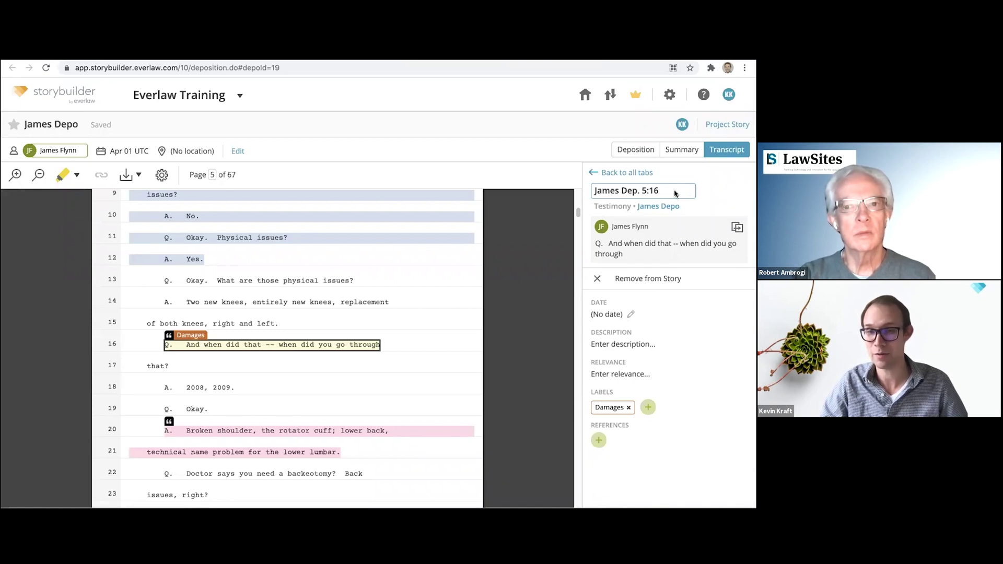
- Keep the testimony title unchanged and copy the line 5:16 text with its citation
{"action": "key", "text": "Return"}
{"action": "left_click", "coordinate": [260, 348]}
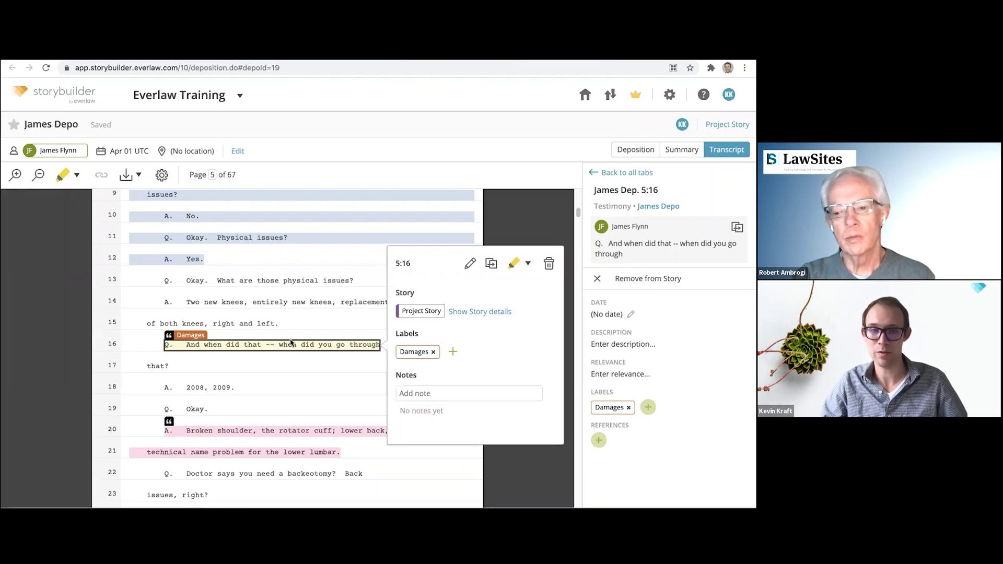
{"action": "left_click", "coordinate": [492, 265]}
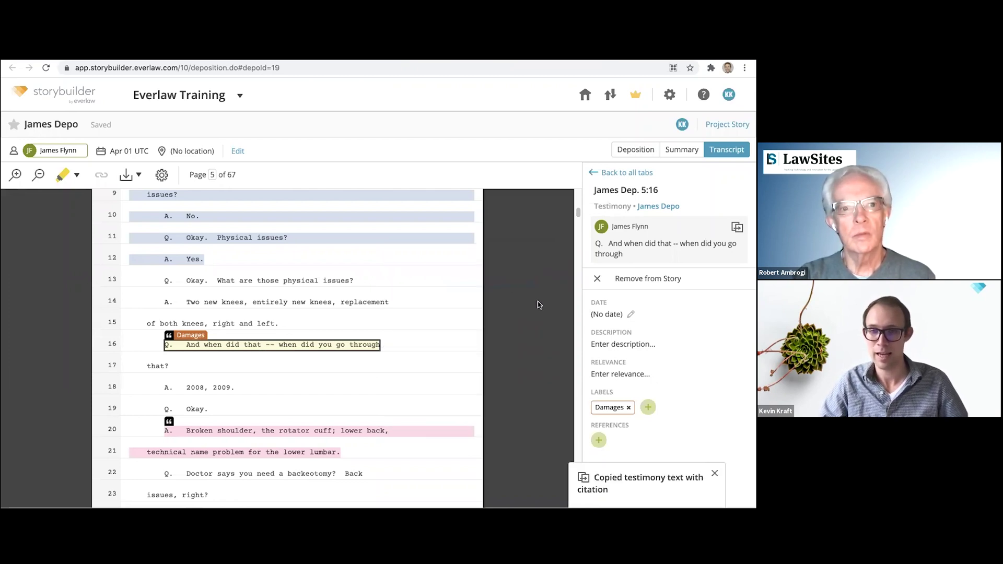
- Paste the citation into Description, then delete it and cancel, leaving the description empty
{"action": "left_click", "coordinate": [605, 345]}
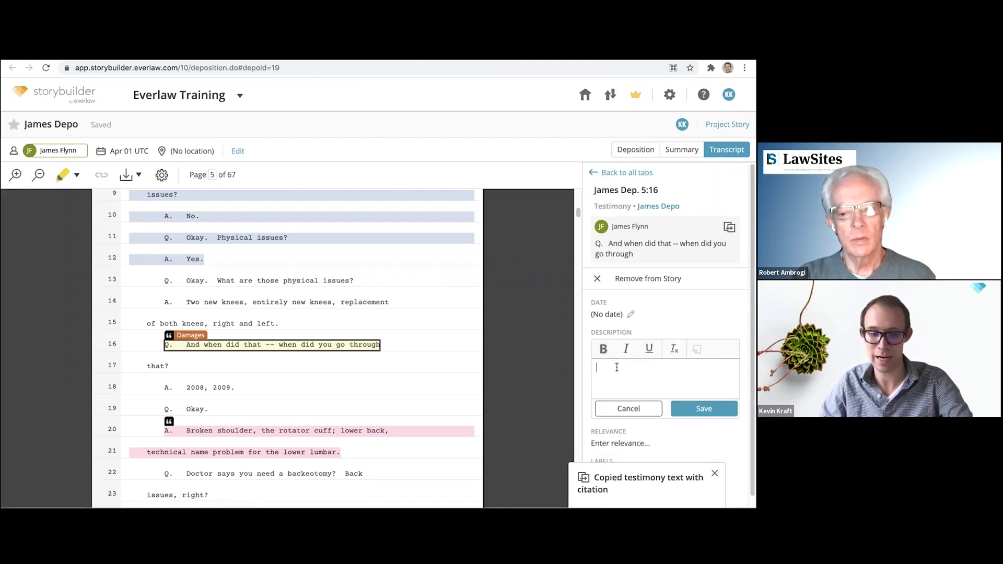
{"action": "key", "text": "ctrl+v"}
{"action": "left_click_drag", "start_coordinate": [700, 377], "coordinate": [635, 377]}
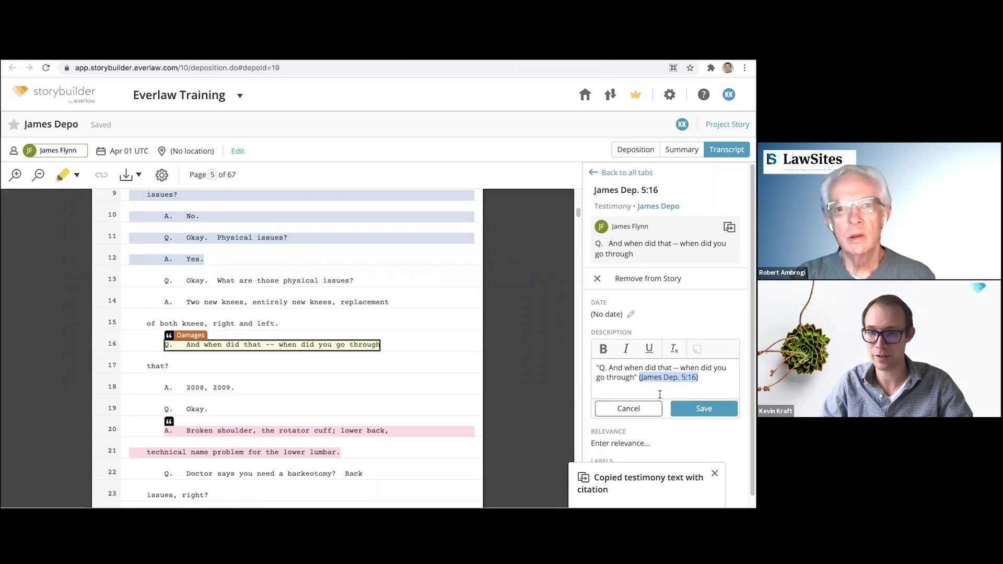
{"action": "left_click_drag", "start_coordinate": [700, 380], "coordinate": [593, 367]}
{"action": "key", "text": "BackSpace"}
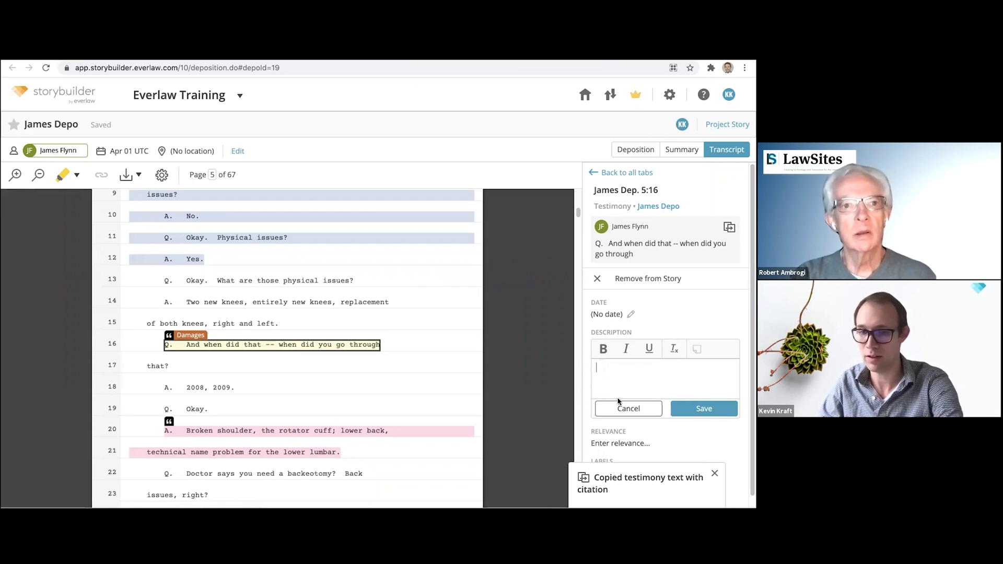
{"action": "left_click", "coordinate": [623, 409]}
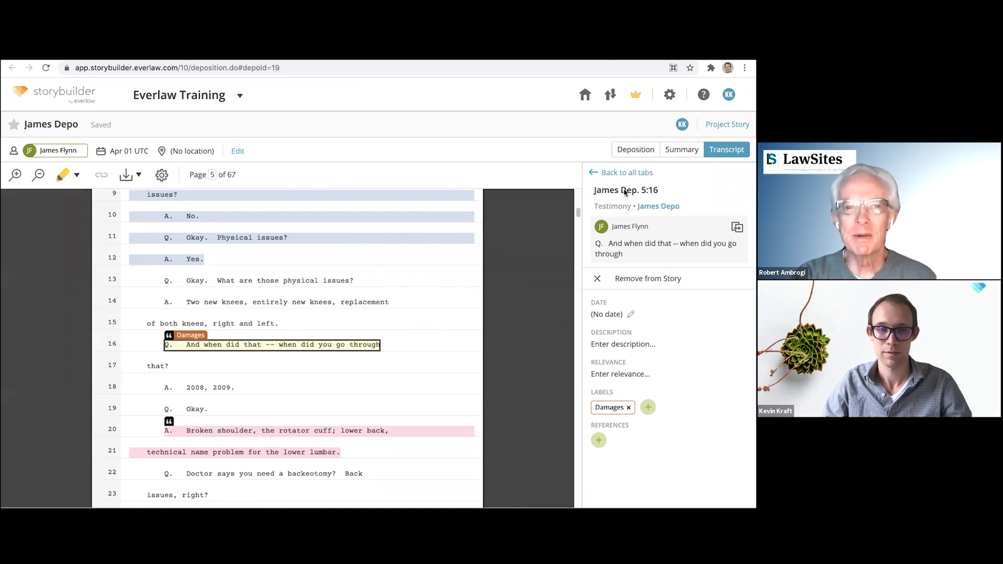
{"action": "left_click", "coordinate": [372, 347]}
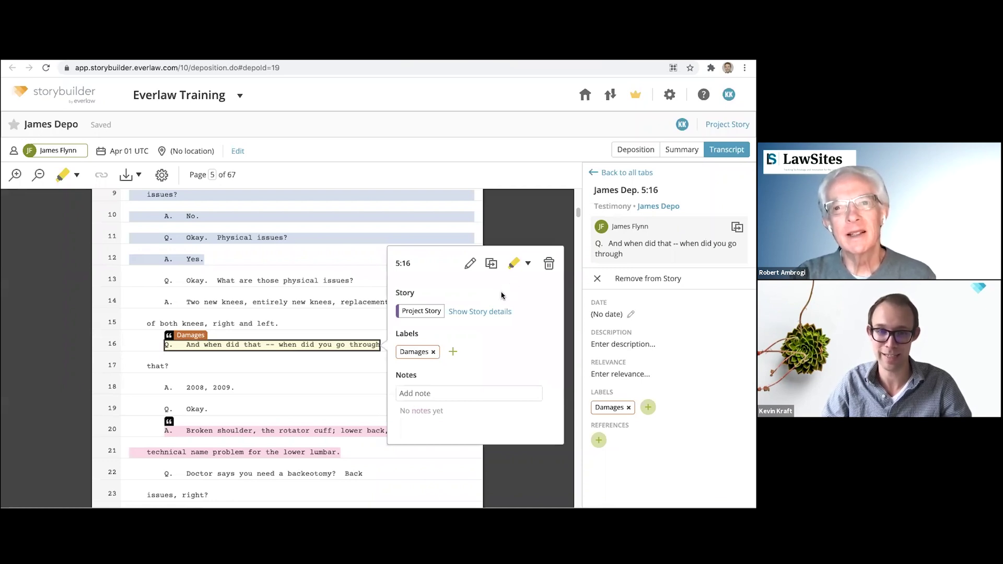
{"action": "left_click", "coordinate": [350, 321]}
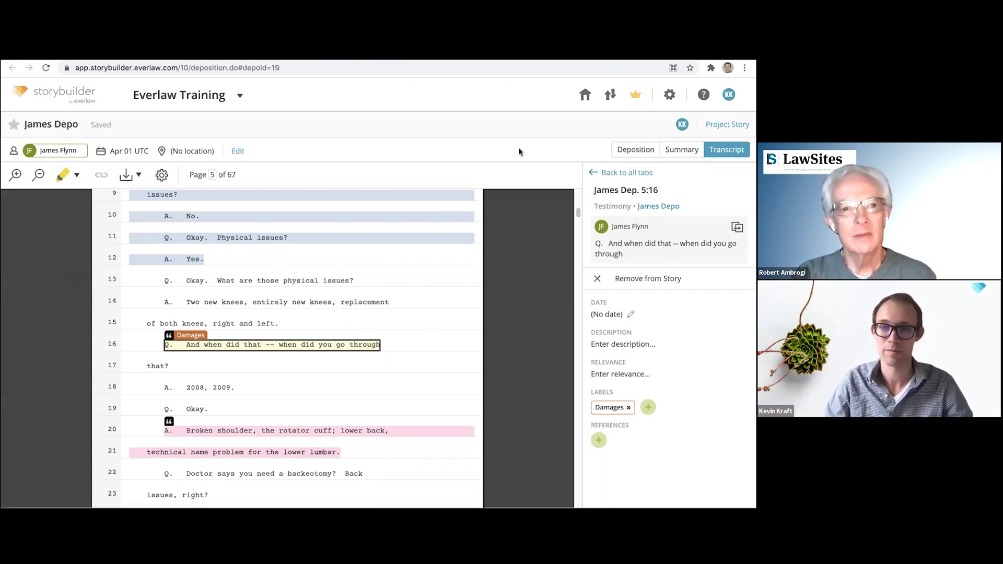
- Return to the Everlaw Training dashboard via Home and the everlaw.com/storybuilder address
{"action": "left_click", "coordinate": [584, 96]}
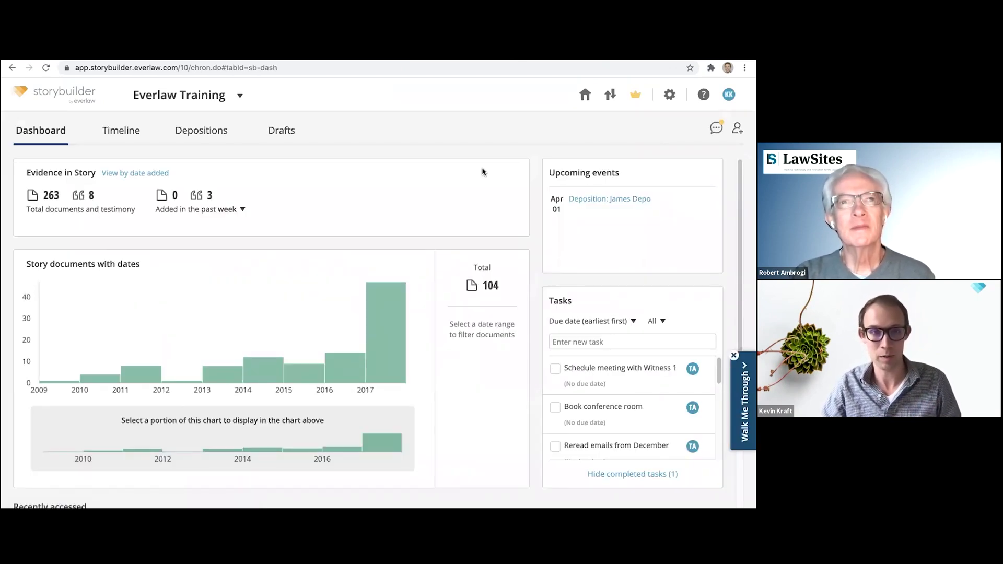
{"action": "left_click", "coordinate": [534, 64]}
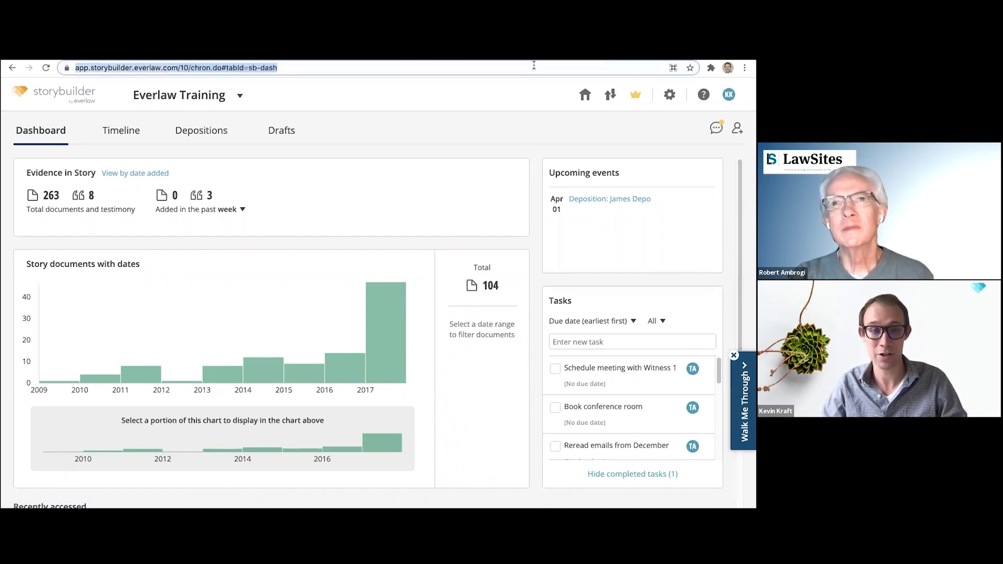
{"action": "type", "text": "e"}
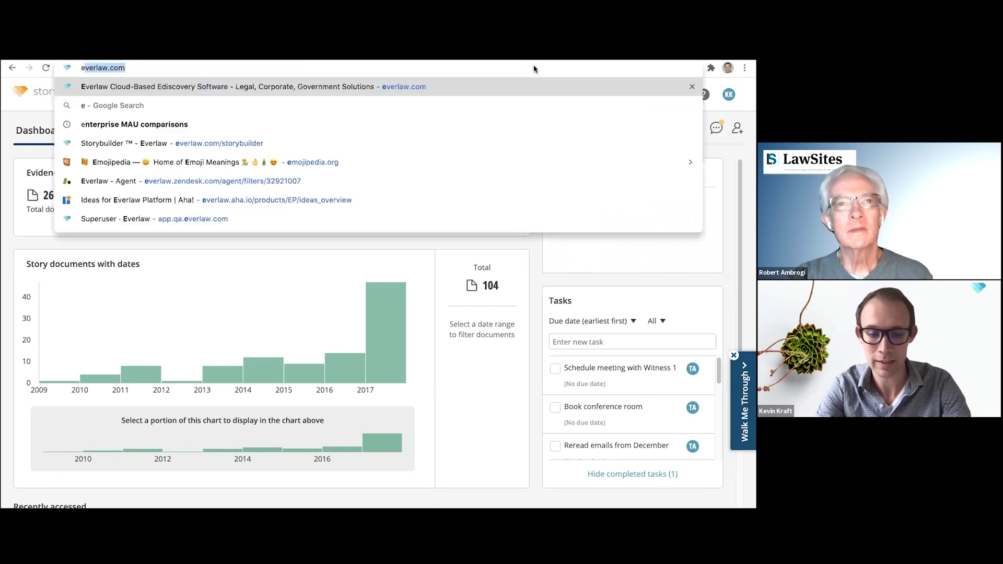
{"action": "type", "text": "verlaw.com/storybuilde"}
{"action": "type", "text": "r"}
{"action": "key", "text": "Return"}
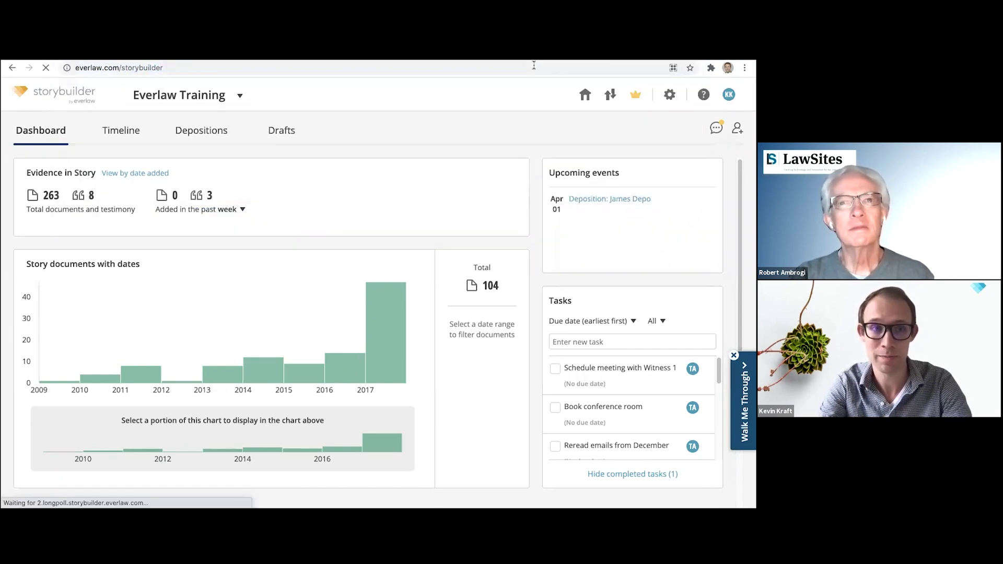